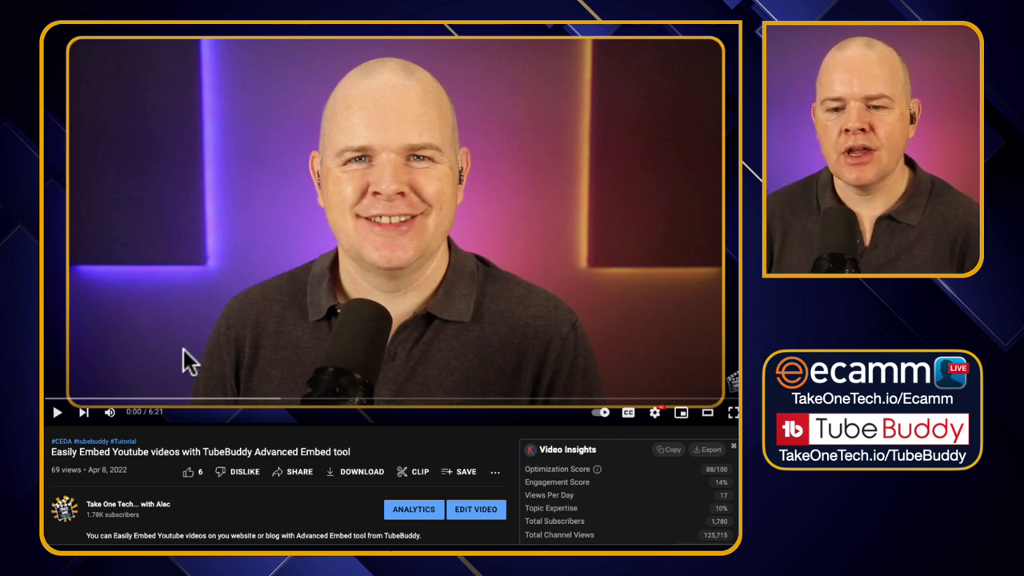
Open the Embed Video code for the YouTube video "Easily Embed Youtube videos with TubeBuddy Advanced Embed tool" through its sharing options.
click(183, 376)
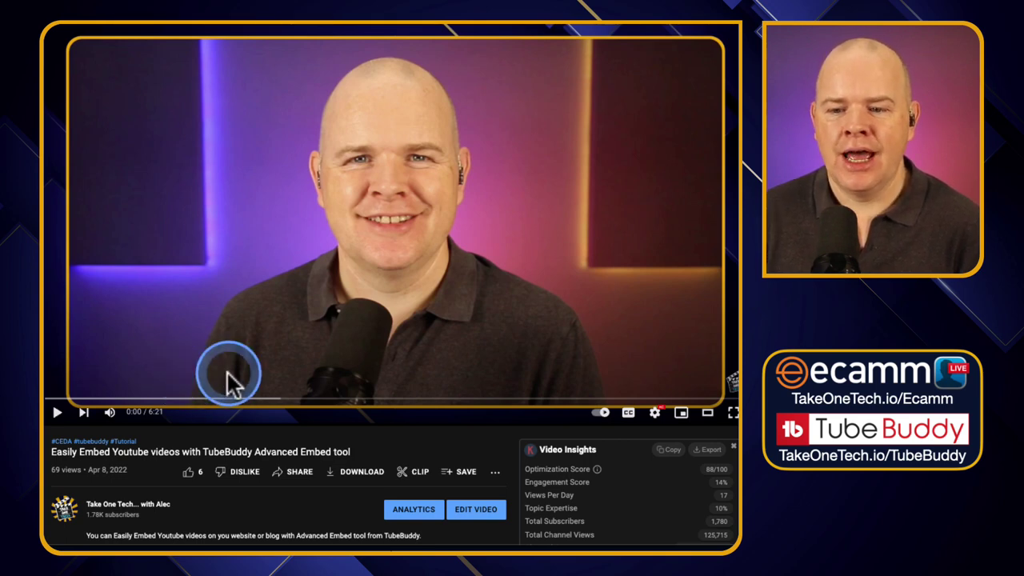
click(294, 432)
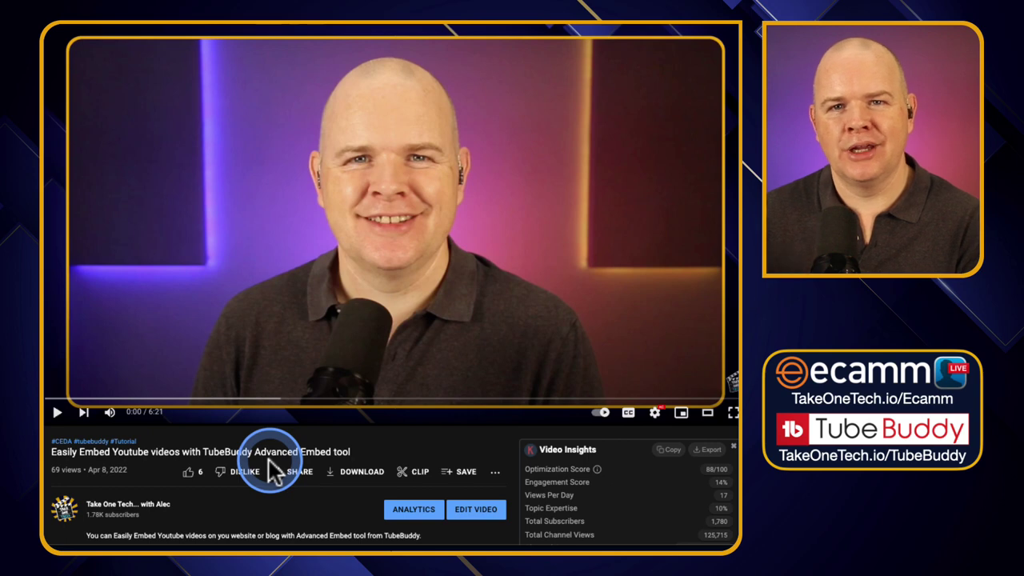
click(280, 468)
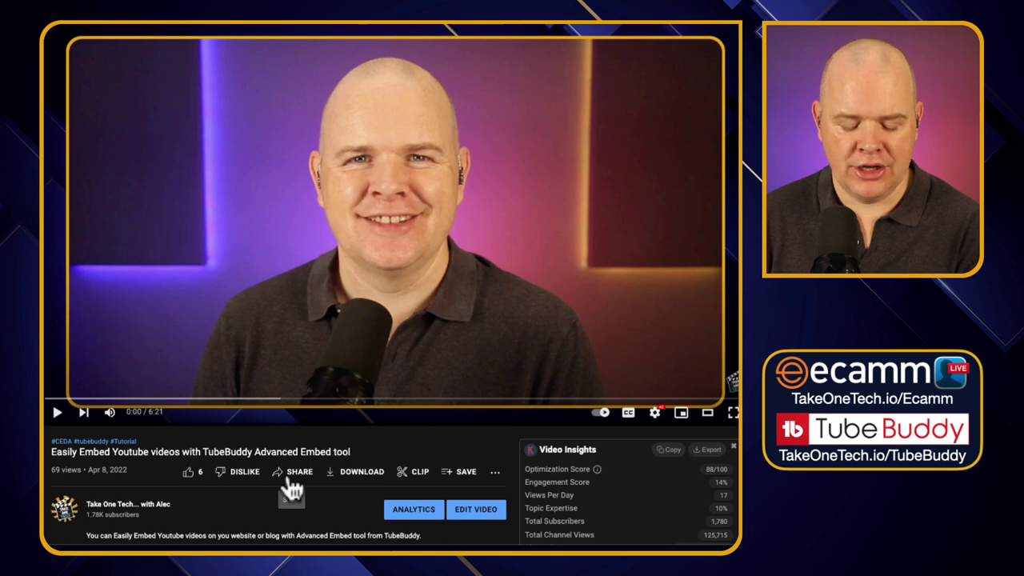
click(293, 473)
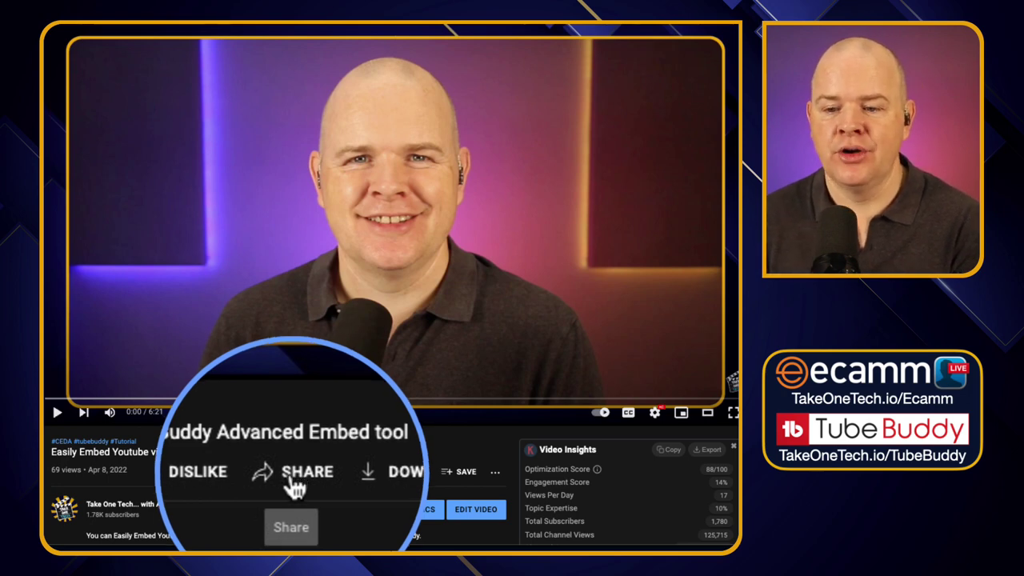
click(300, 472)
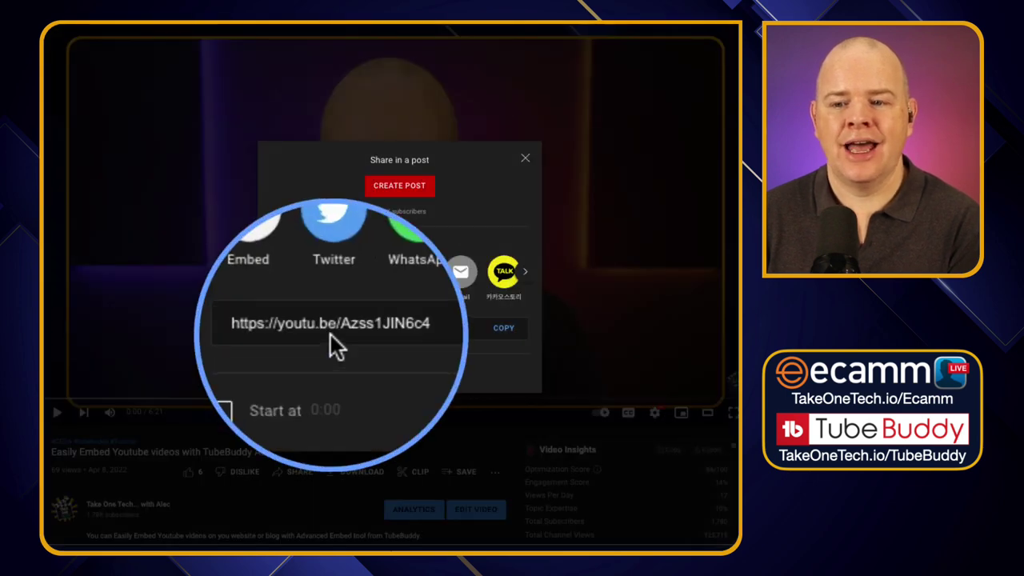
click(344, 334)
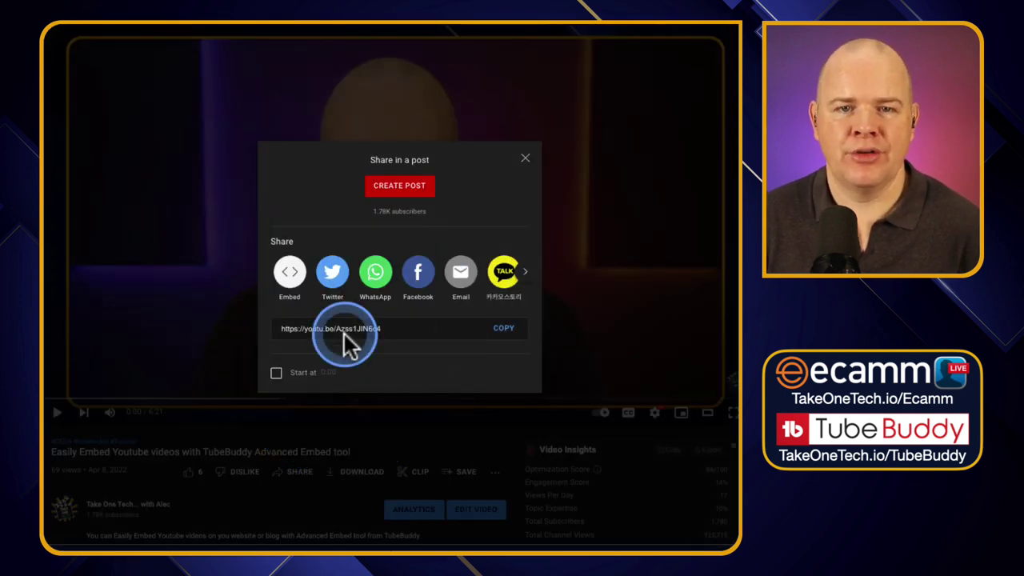
click(292, 287)
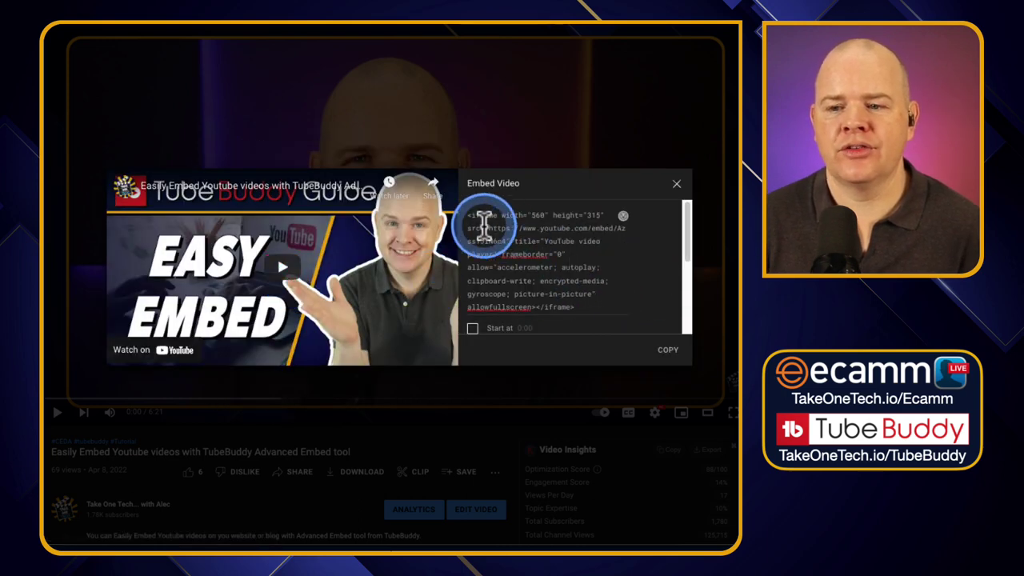
Copy the full iframe embed code and close the Embed Video dialog.
drag(469, 214, 590, 328)
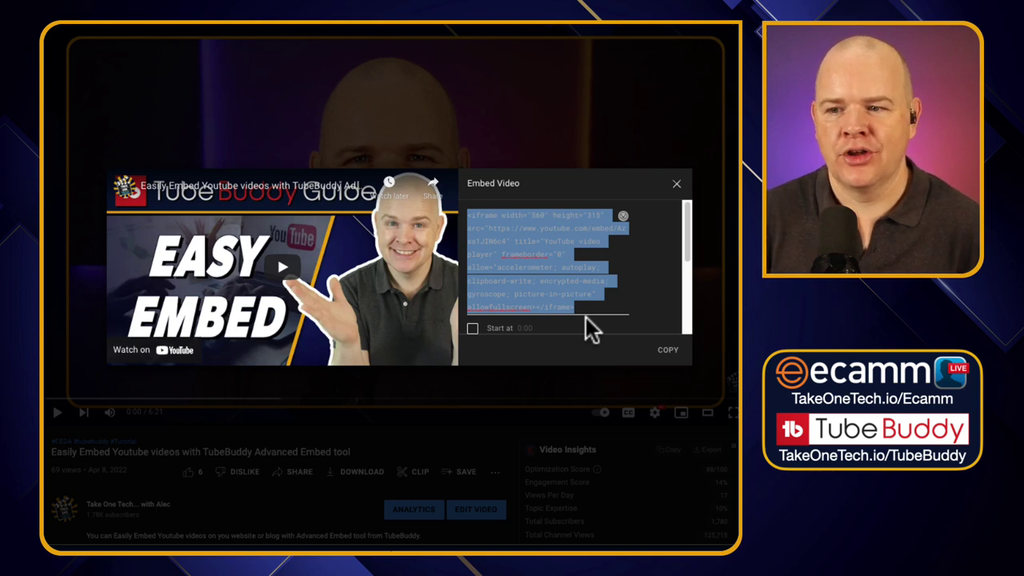
click(546, 303)
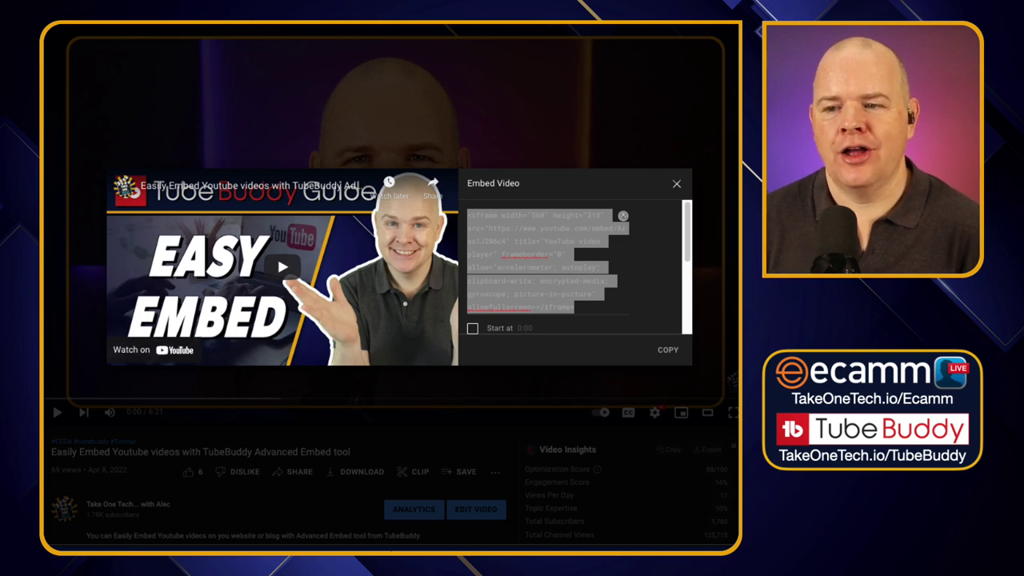
click(677, 187)
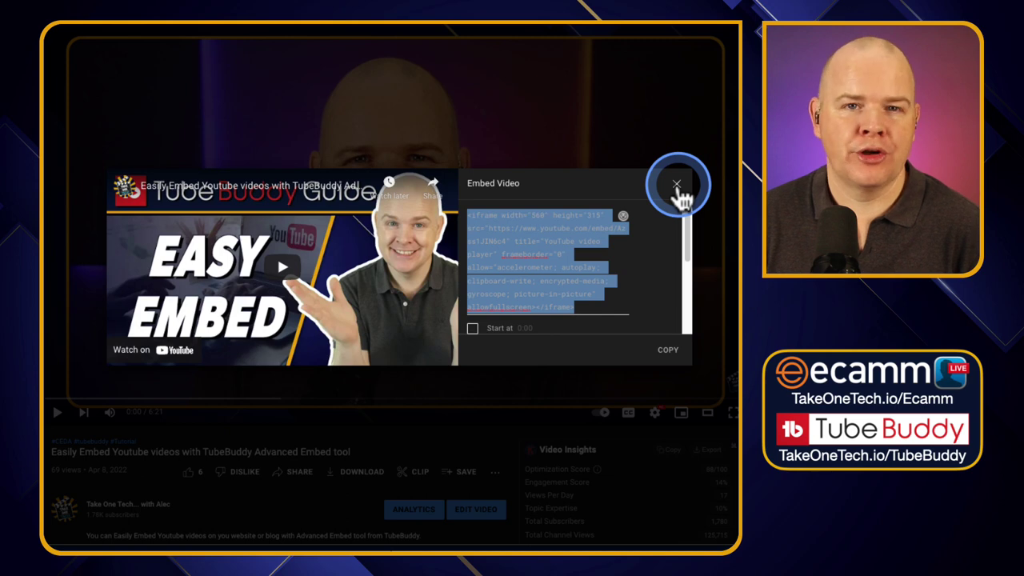
click(677, 186)
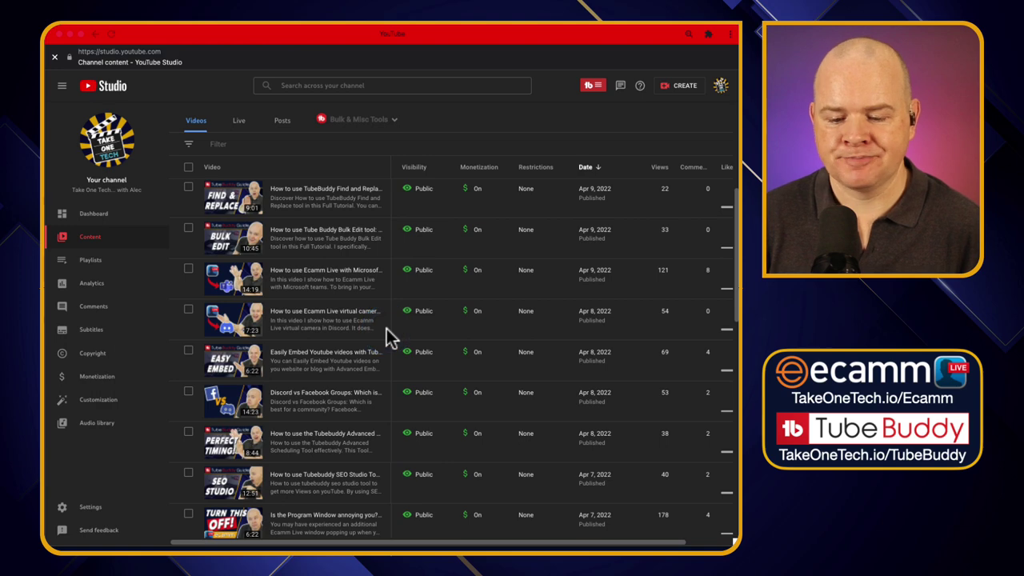
Find the "Easily Embed Youtube videos" entry in the YouTube Studio content list and open TubeBuddy's Advanced Embed for it.
scroll(378, 366, down, 1)
scroll(377, 368, down, 4)
scroll(379, 371, down, 5)
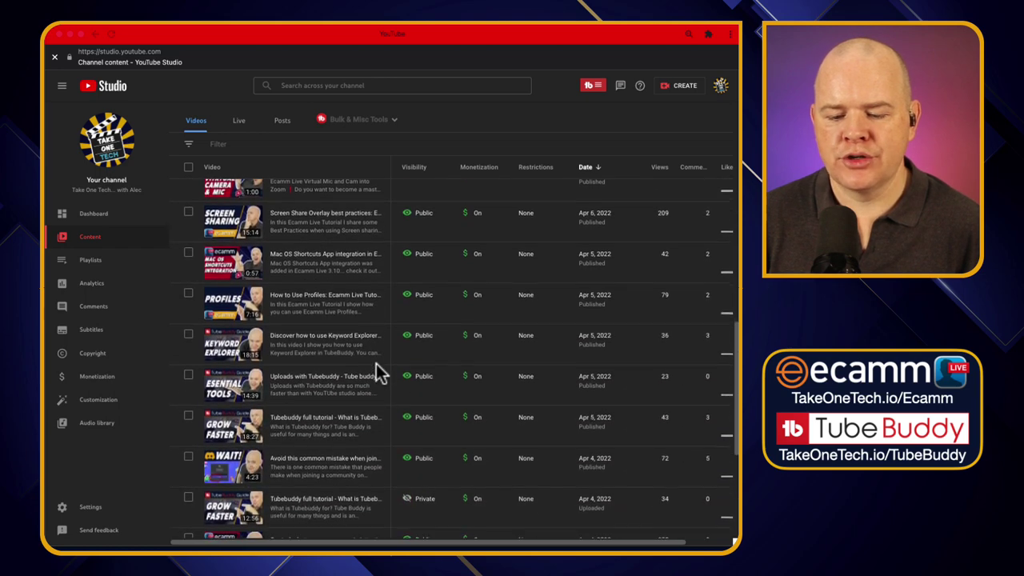
scroll(378, 371, up, 3)
scroll(376, 363, up, 4)
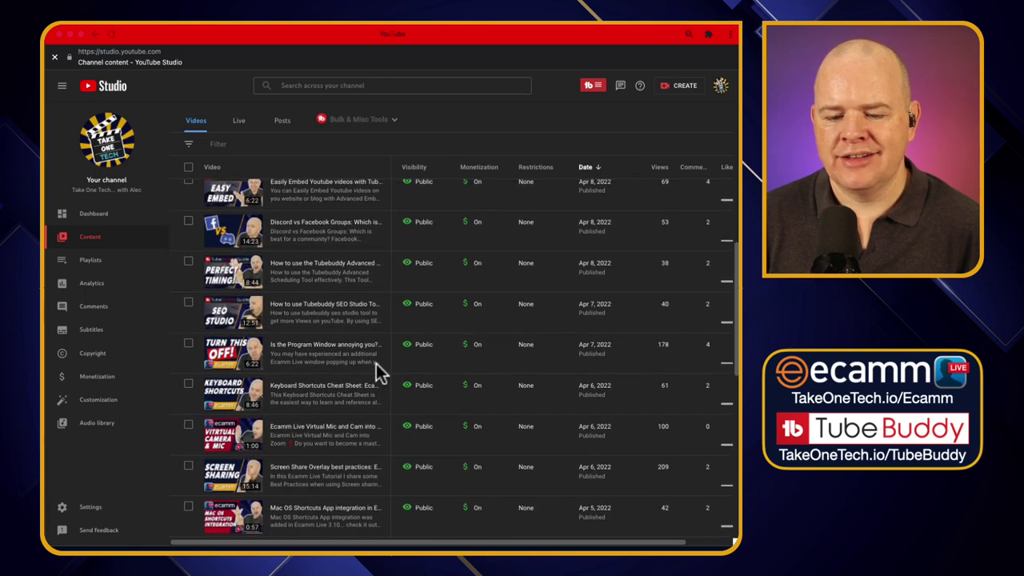
scroll(335, 194, up, 1)
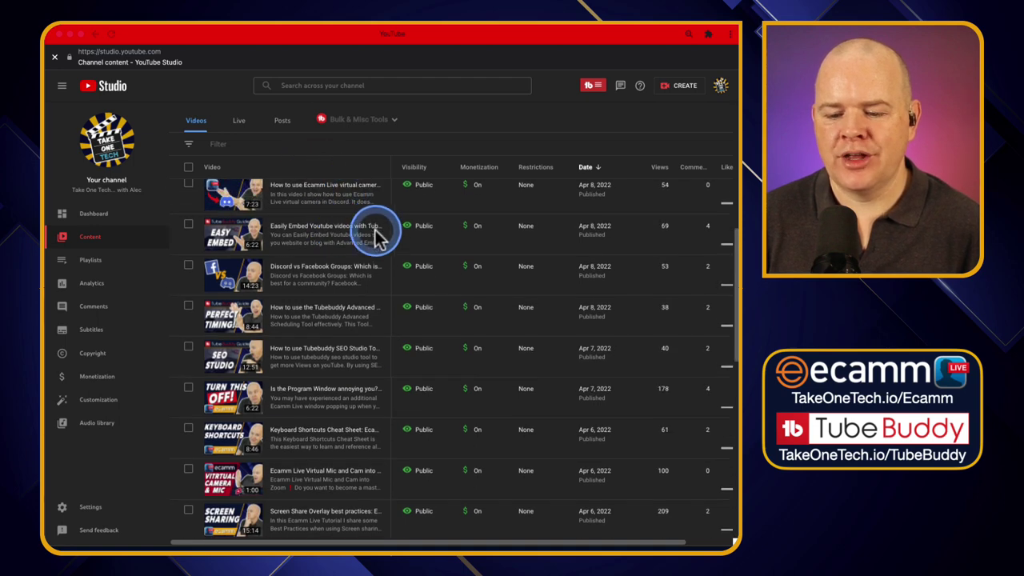
mouse_move(402, 233)
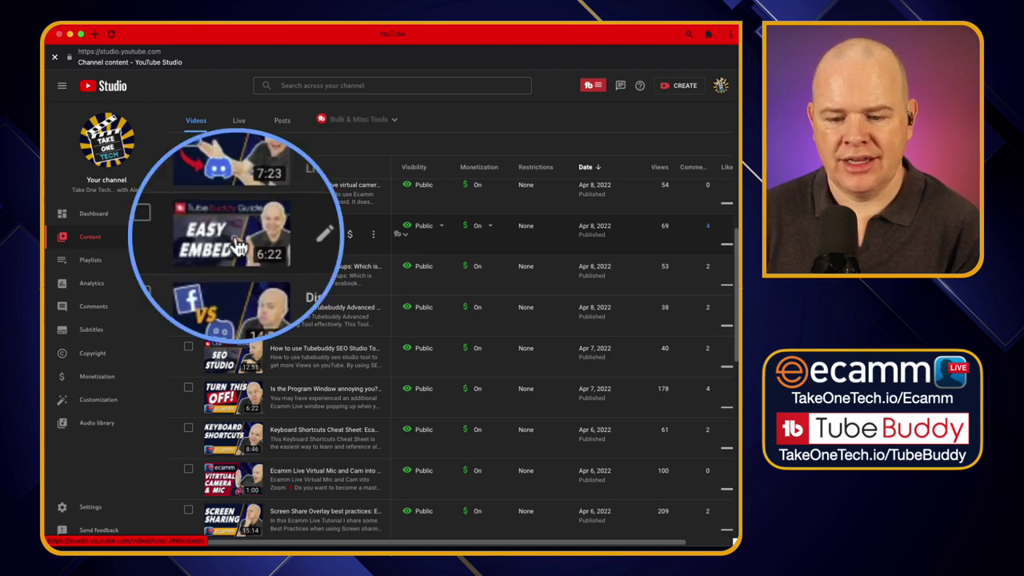
click(402, 235)
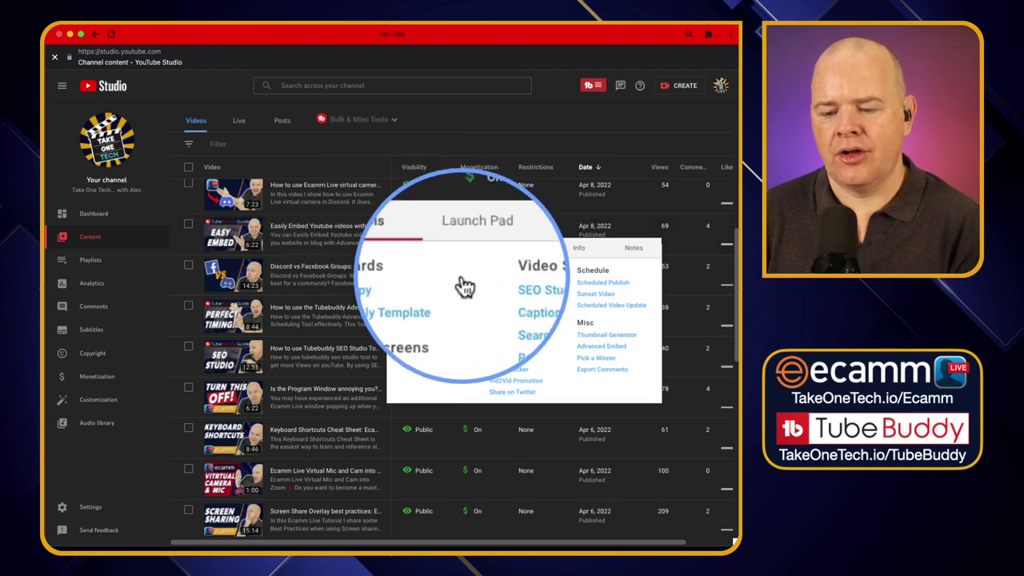
click(598, 349)
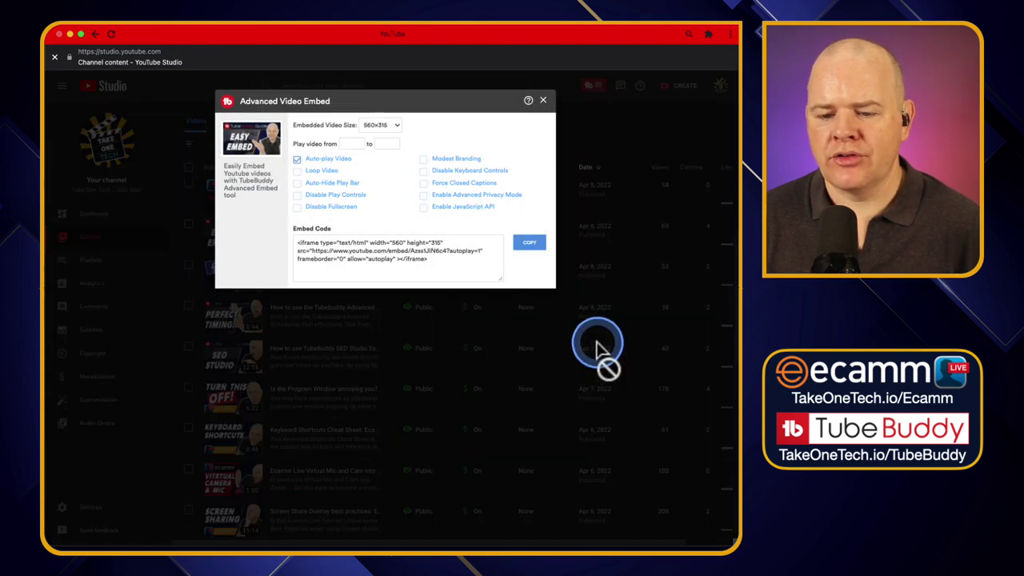
Switch Auto-play Video off and on again, and copy the embed code containing the autoplay=1 parameter.
click(318, 160)
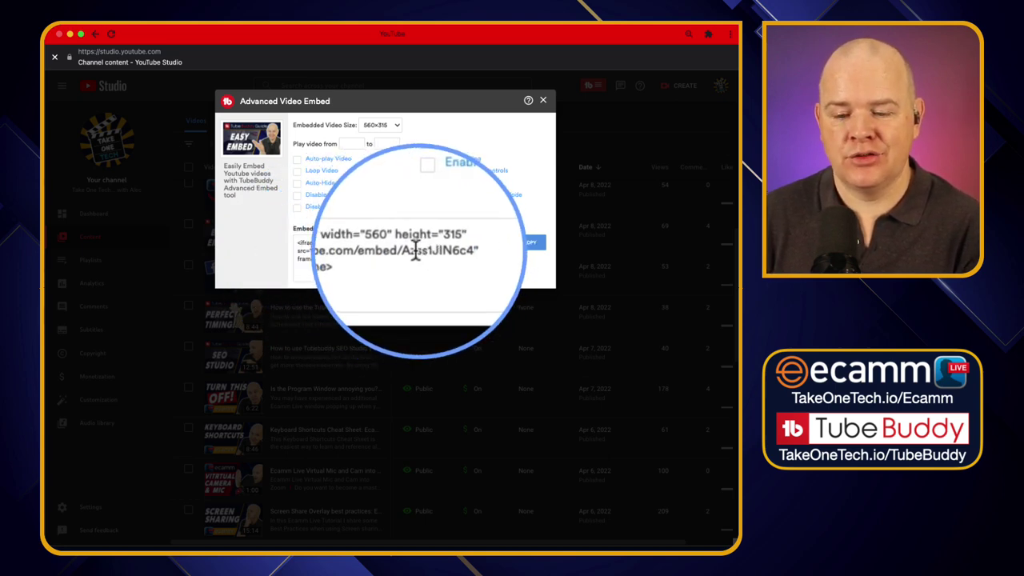
click(298, 171)
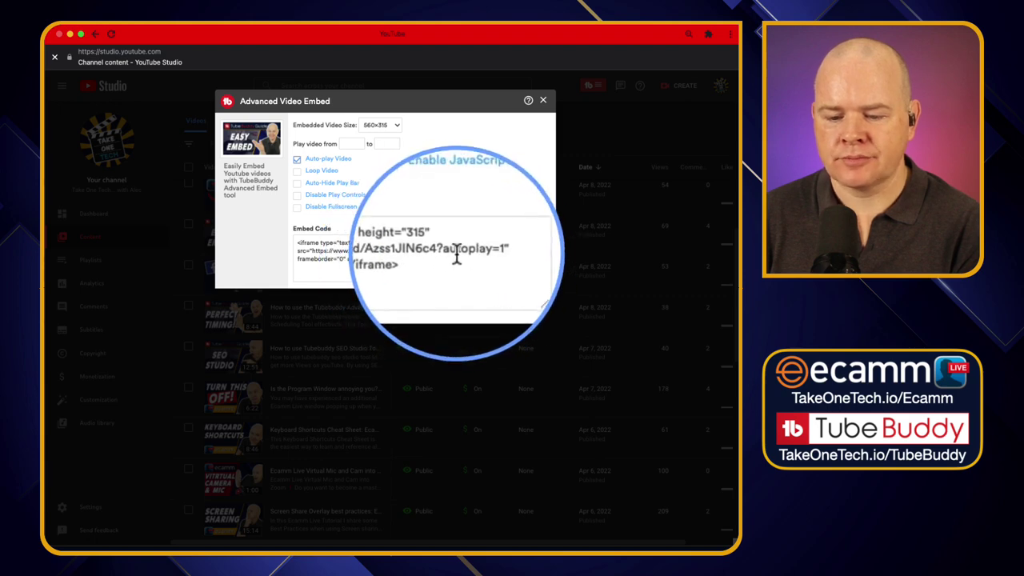
drag(450, 251, 481, 251)
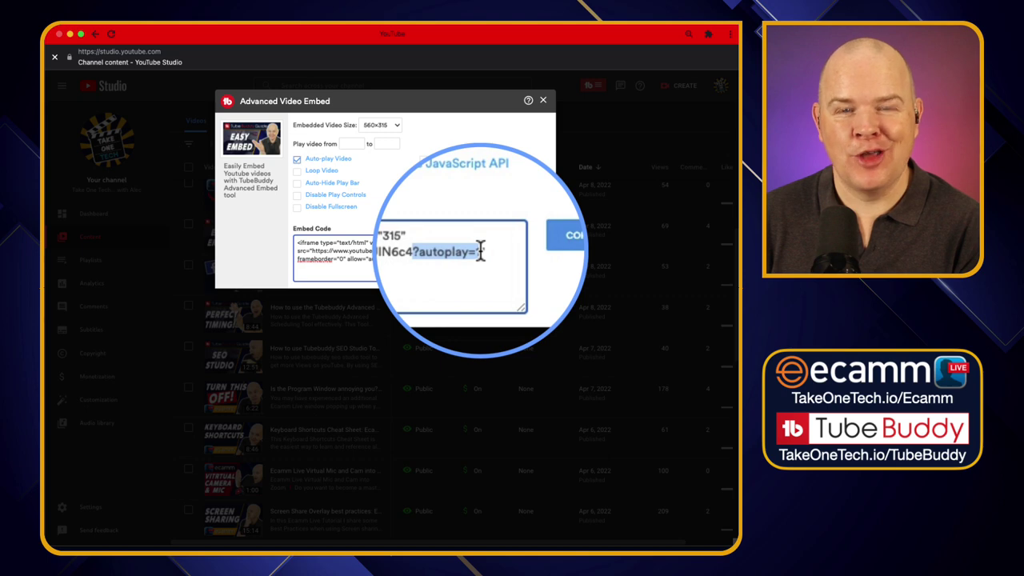
click(532, 245)
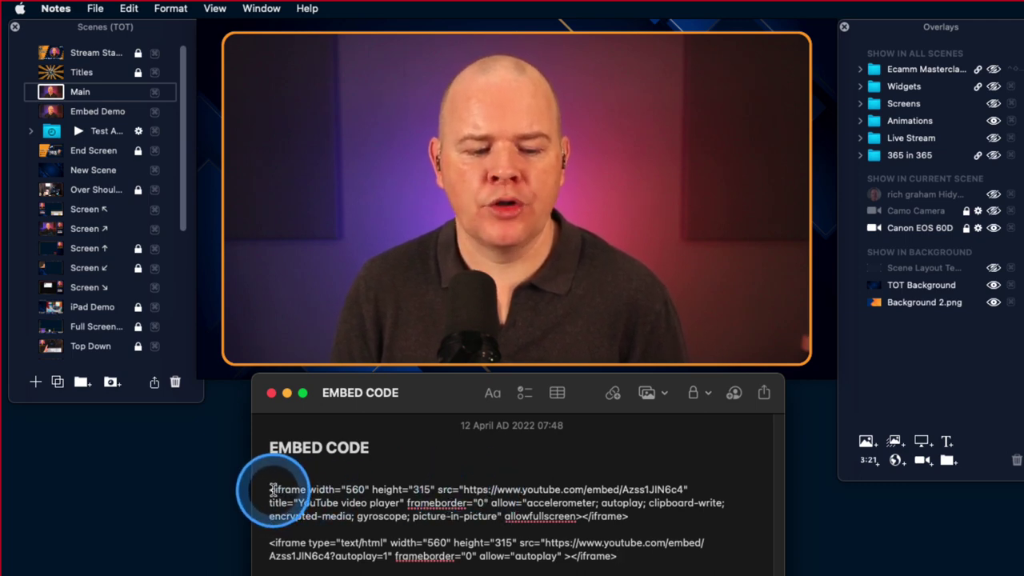
In Notes, examine the two iframe codes in the EMBED CODE note, including the source URL, dimensions and allow attributes.
drag(270, 489, 654, 517)
drag(624, 555, 275, 542)
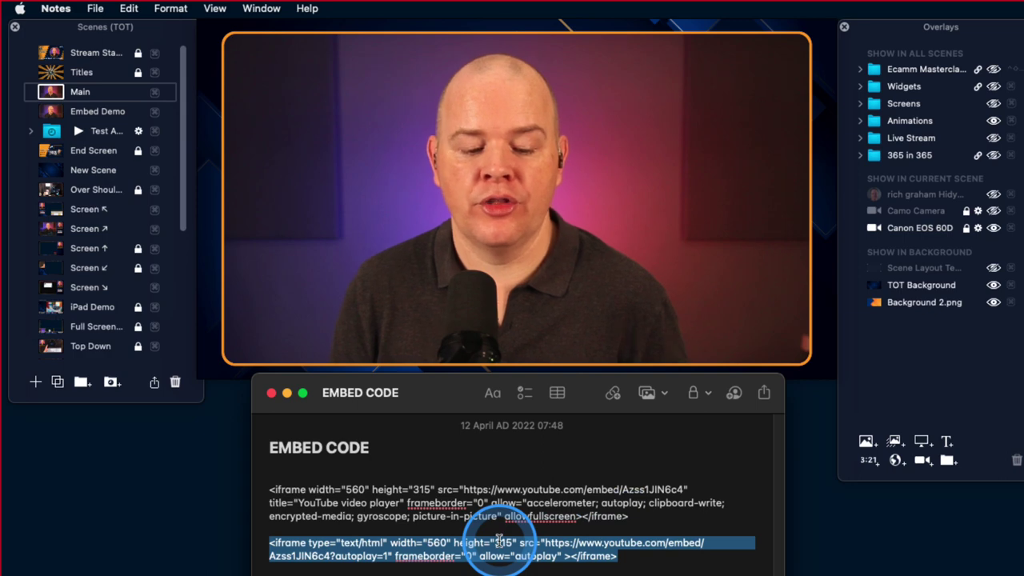
click(463, 489)
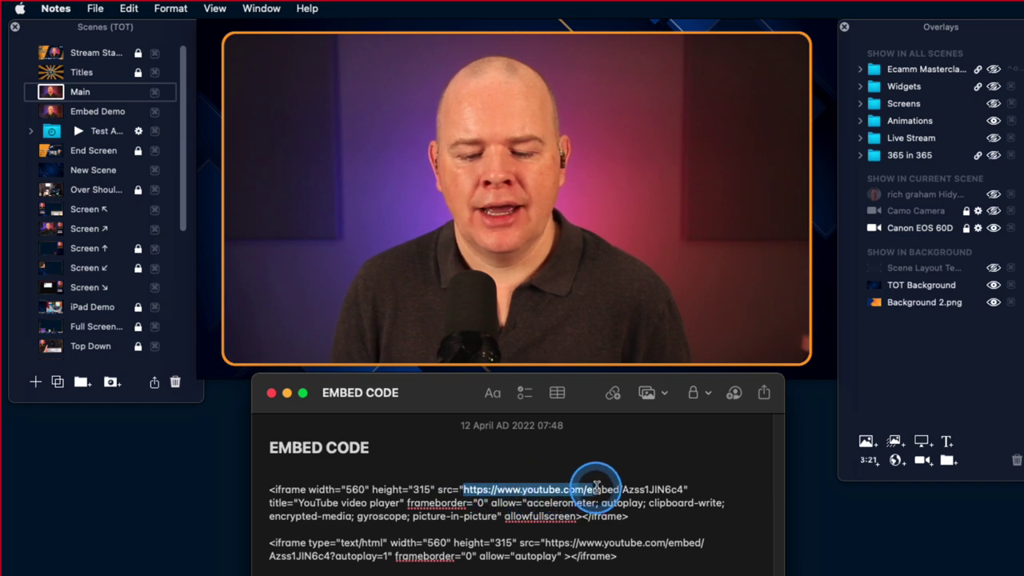
drag(592, 485, 641, 485)
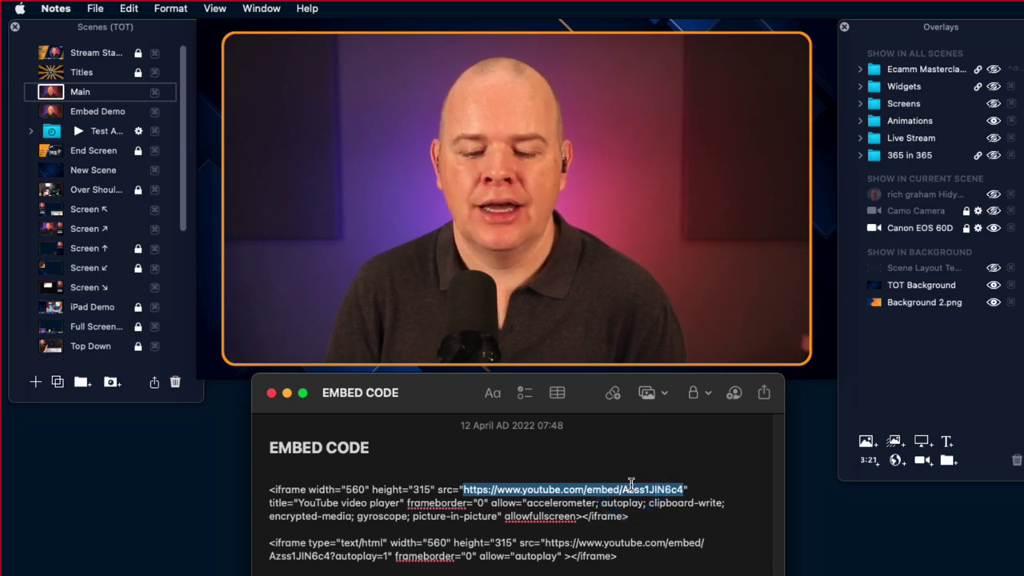
drag(632, 484, 529, 488)
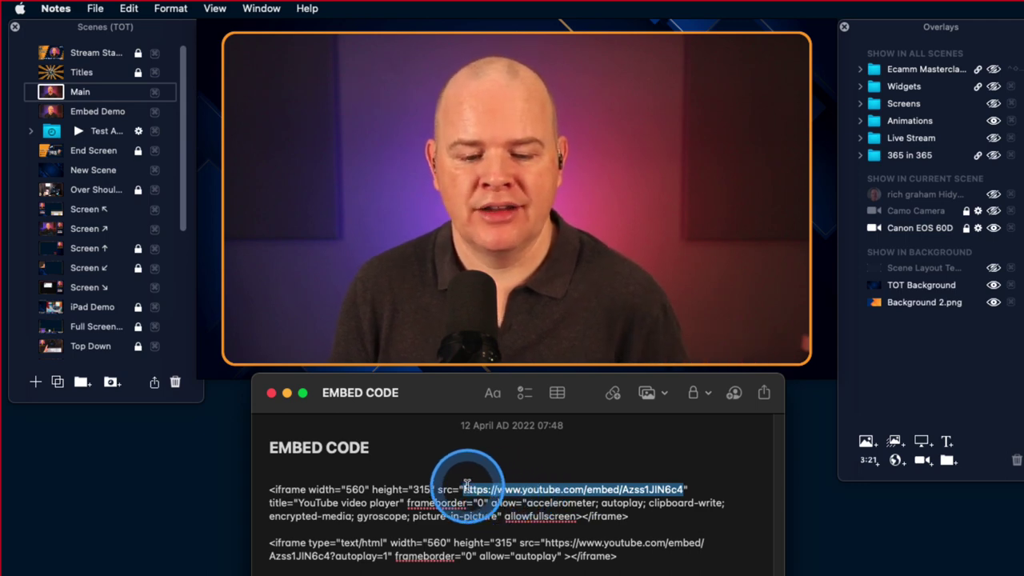
drag(270, 489, 458, 483)
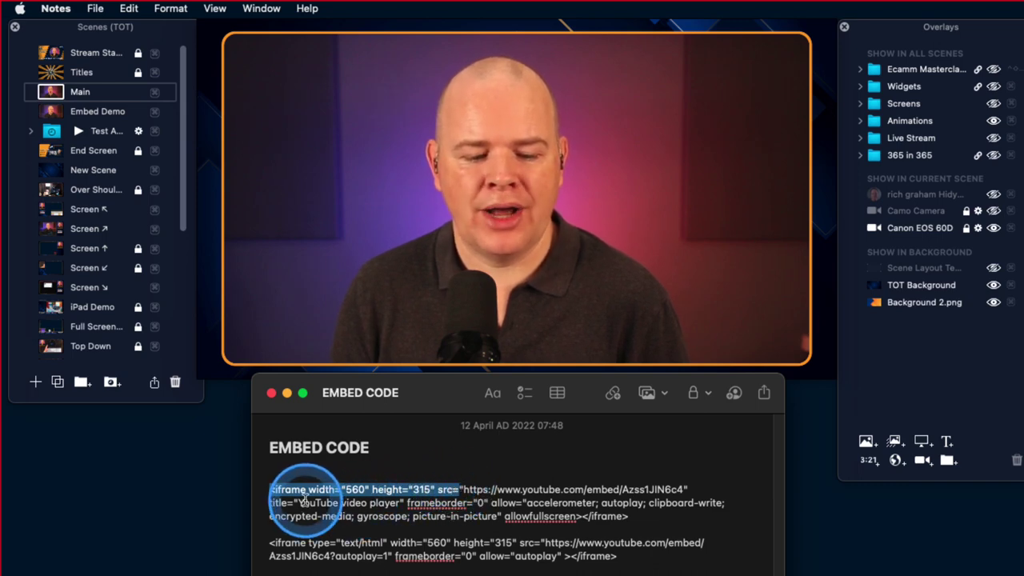
drag(271, 502, 707, 503)
click(494, 503)
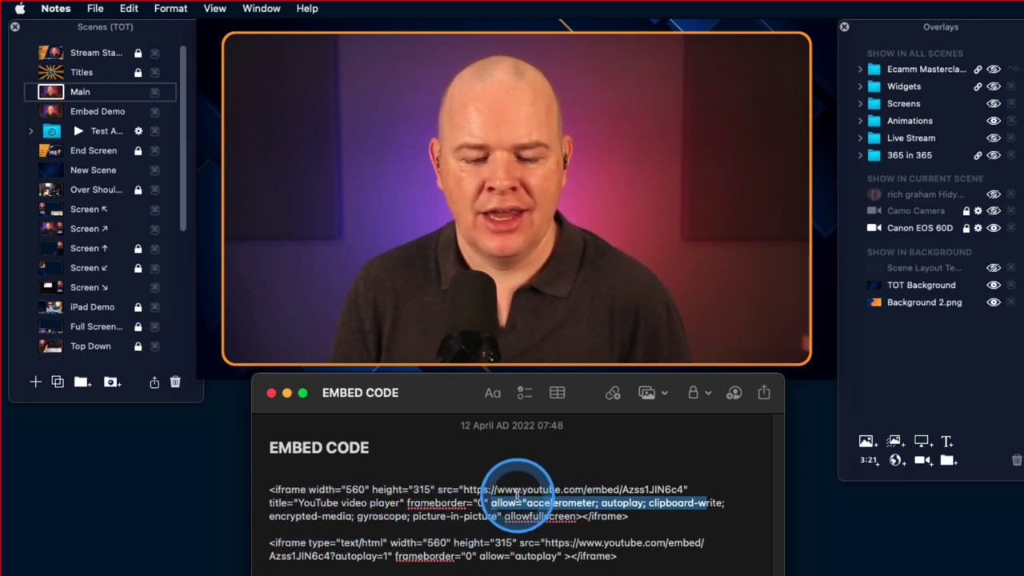
drag(464, 489, 684, 485)
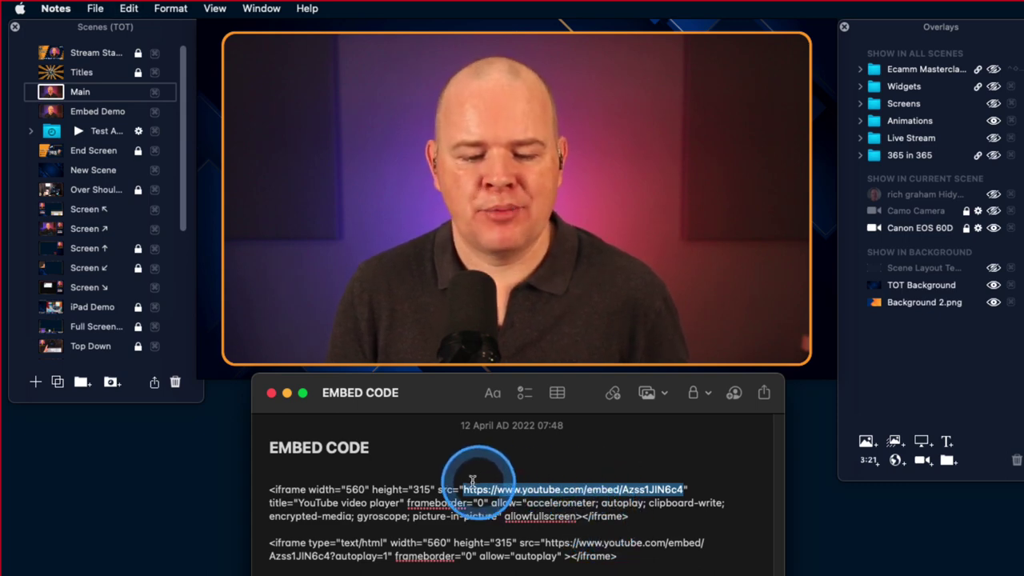
click(444, 474)
key(Return)
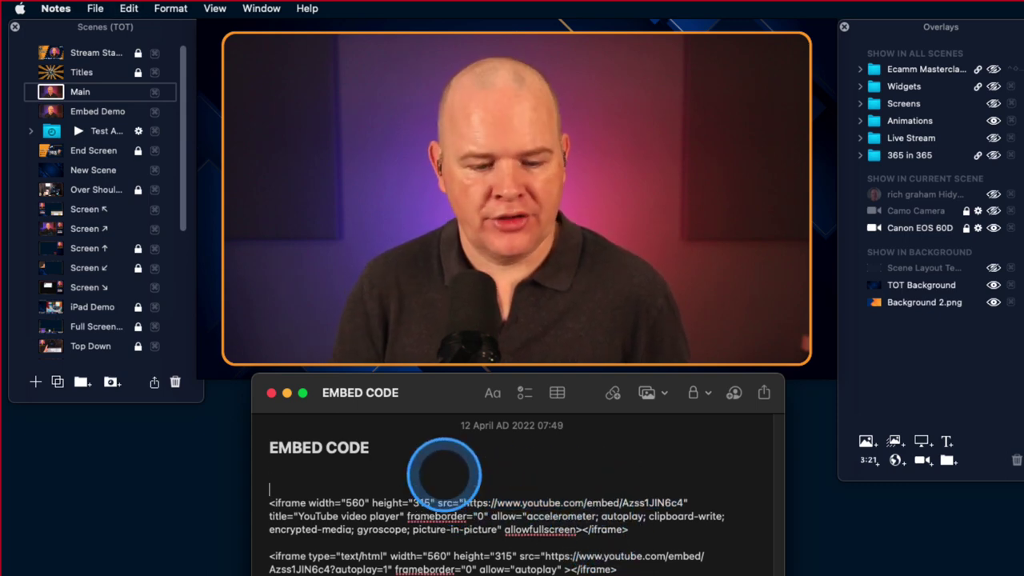
key(super+v)
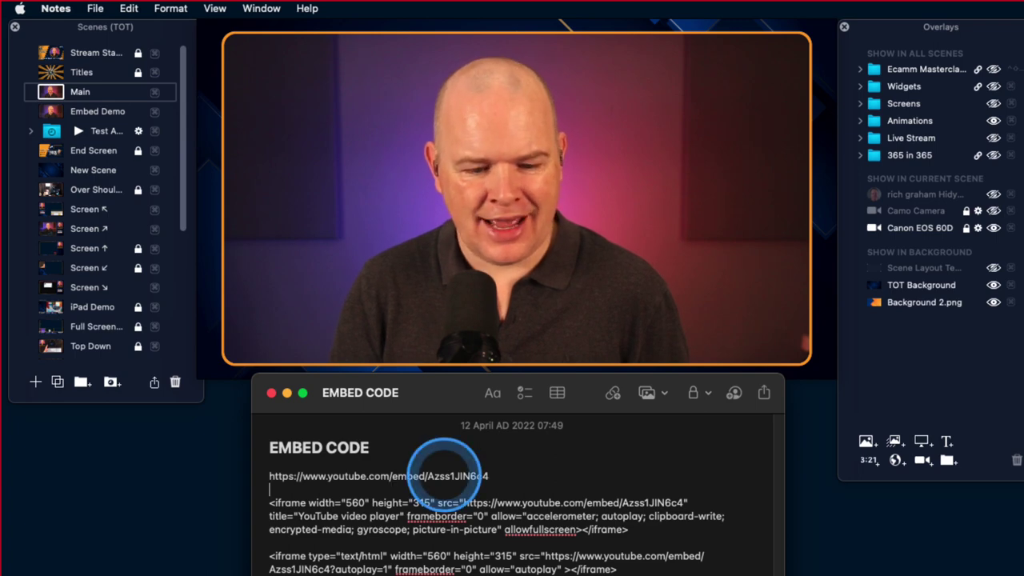
Try deleting the first iframe code beneath the pasted URL, and undo the deletion.
key(shift+Down)
key(shift+Down)
key(shift+Down)
key(shift+Down)
key(BackSpace)
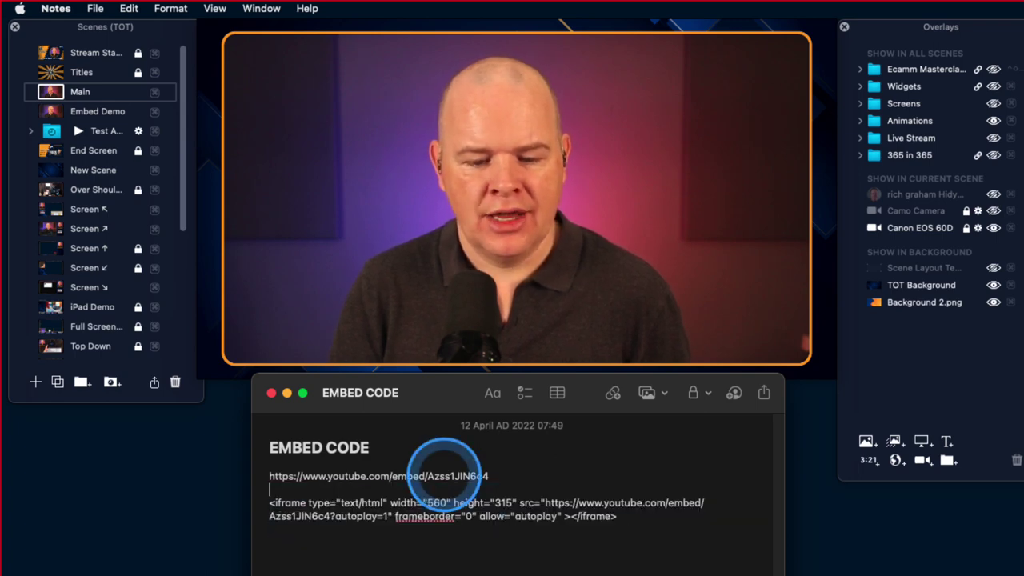
key(shift+Up)
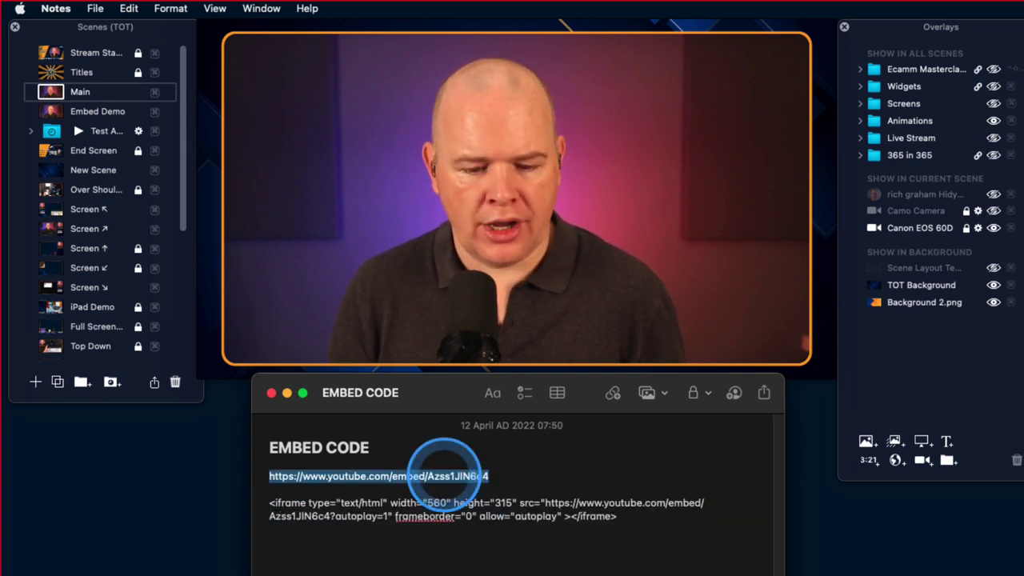
key(super+z)
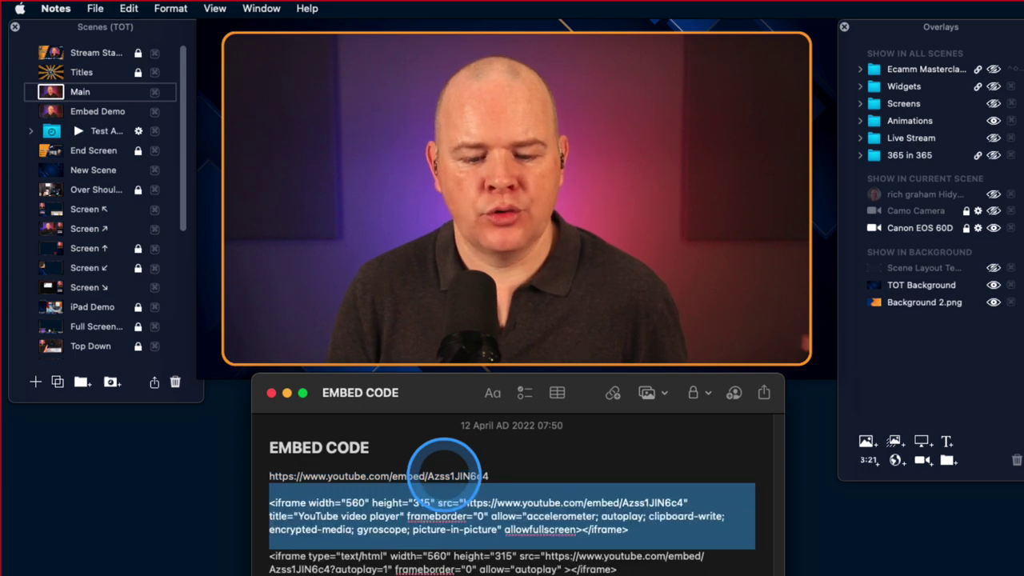
Review the first code's allow attributes and delete that whole iframe code, keeping the plain embed URL and the autoplay iframe code.
click(562, 508)
double_click(502, 516)
drag(537, 515, 648, 516)
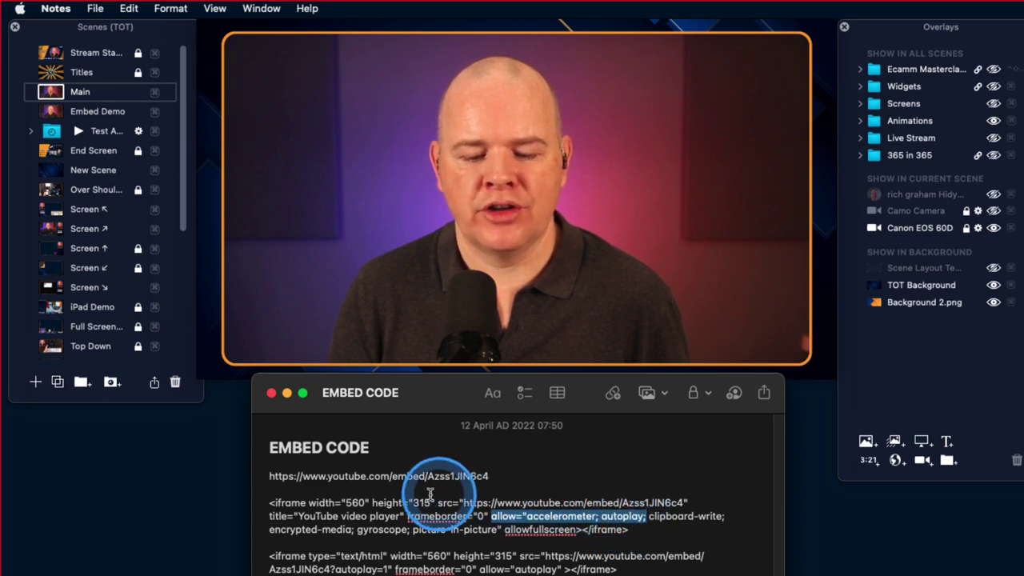
drag(276, 494, 644, 524)
key(BackSpace)
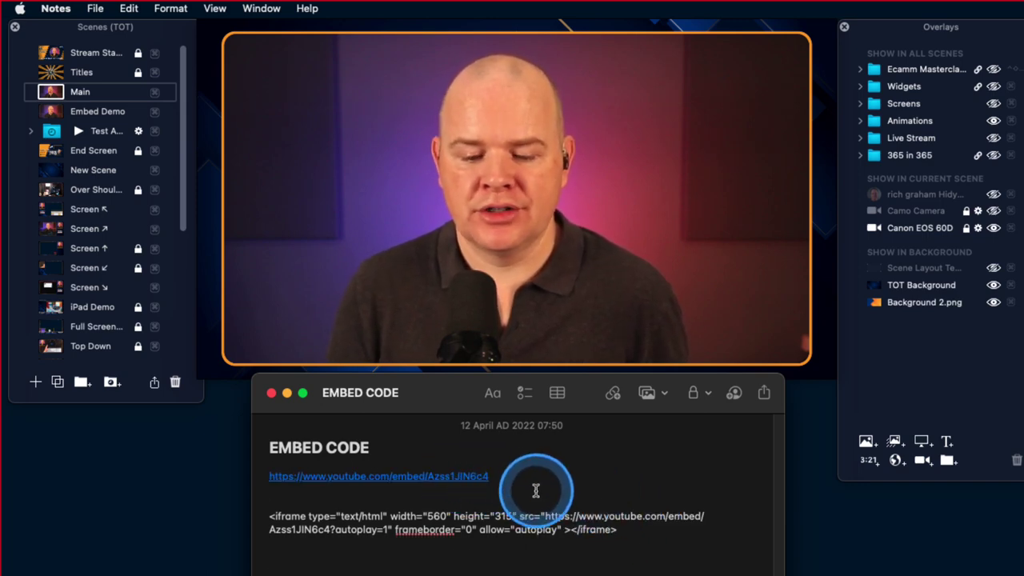
drag(546, 512, 384, 528)
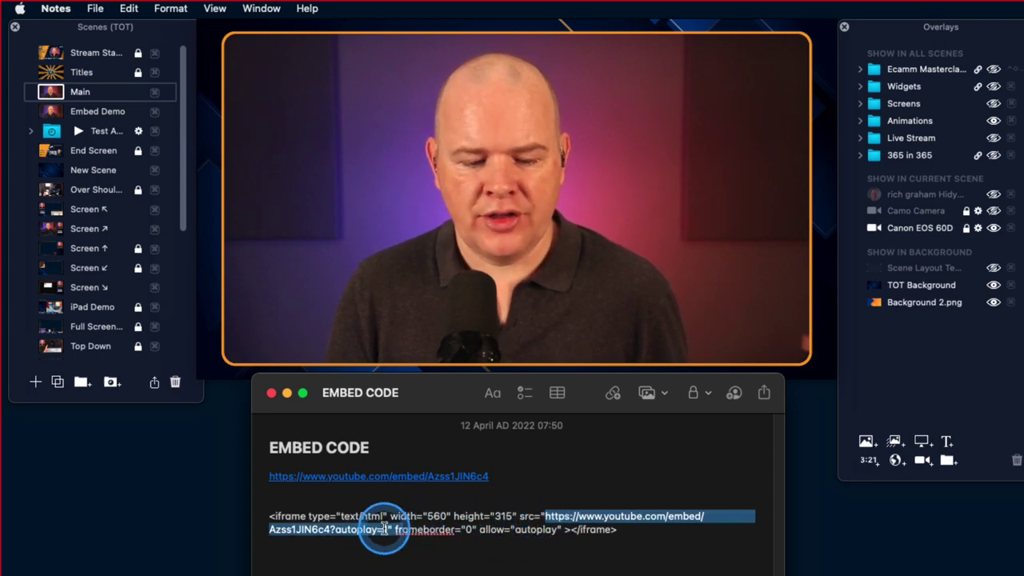
click(384, 528)
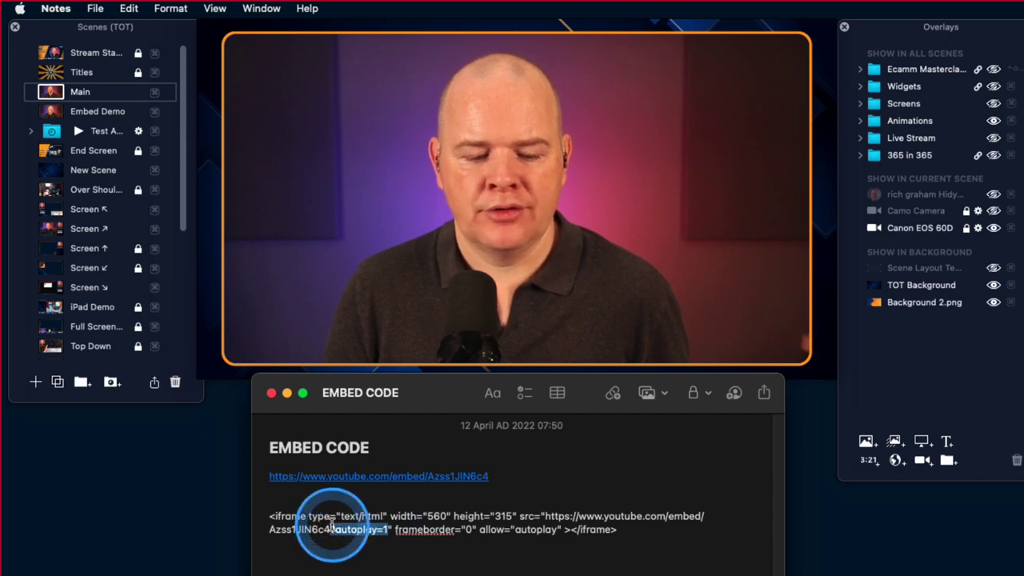
click(386, 530)
drag(387, 530, 633, 533)
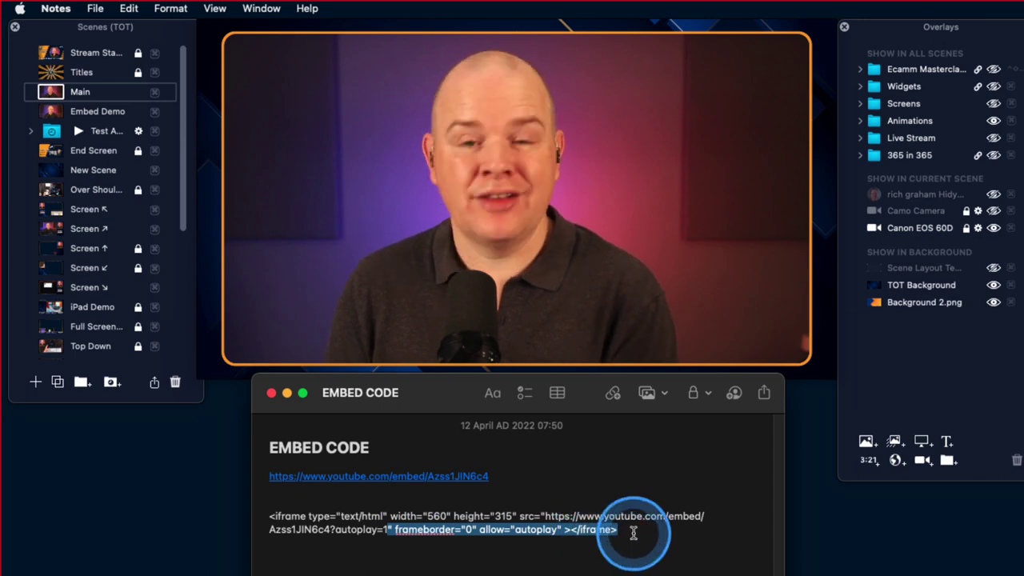
key(BackSpace)
drag(531, 512, 281, 513)
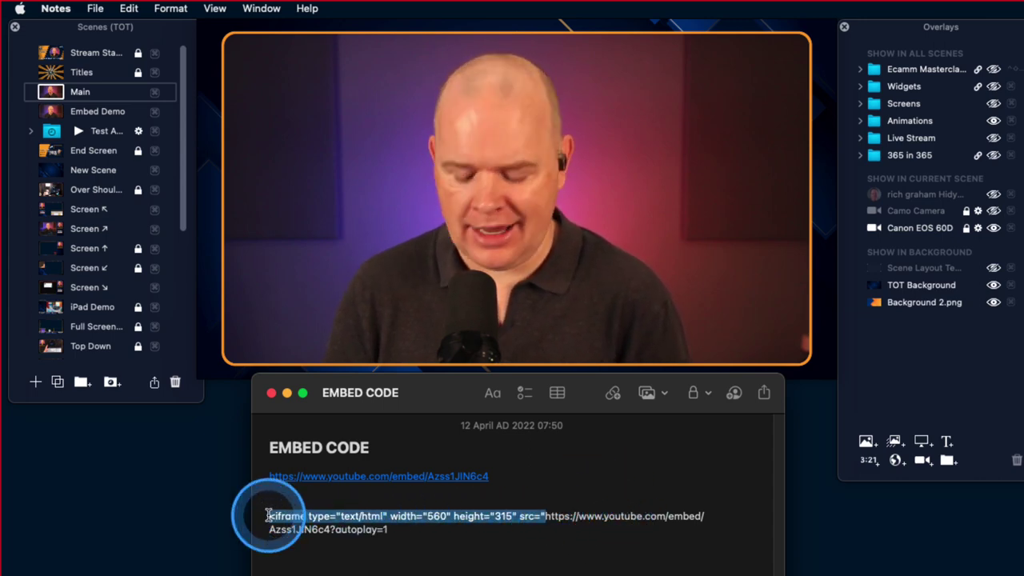
key(BackSpace)
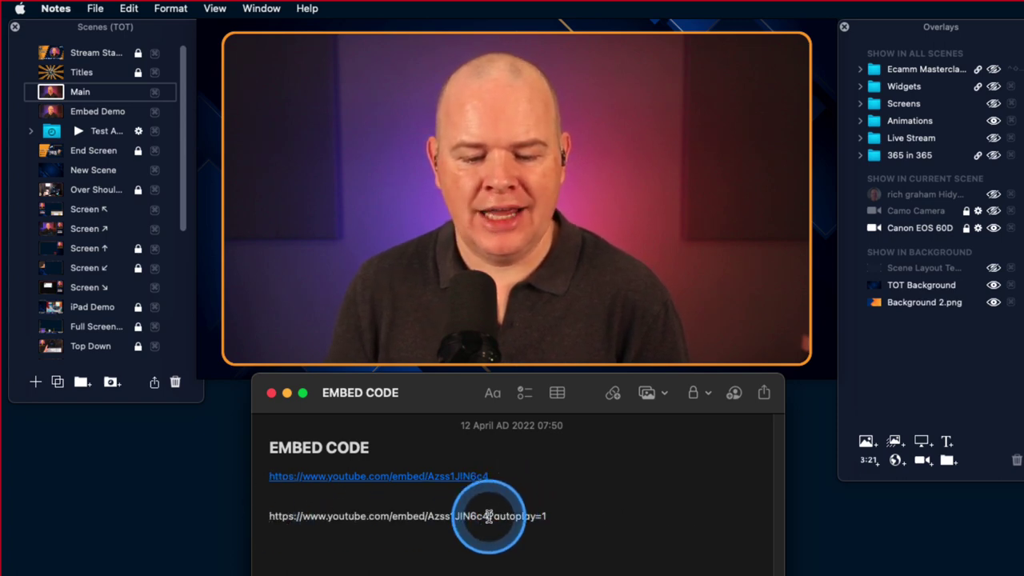
drag(491, 476, 274, 475)
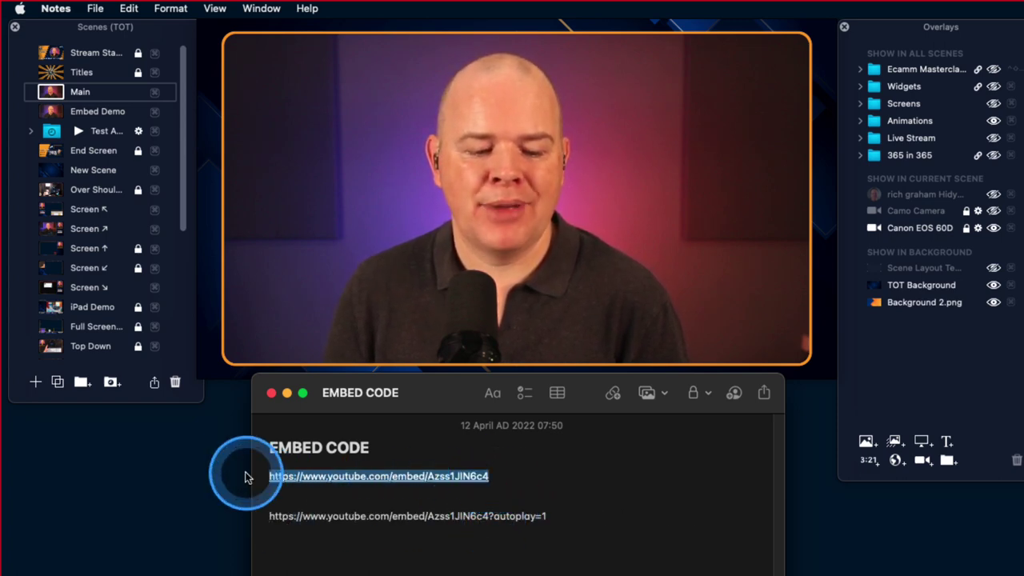
click(489, 516)
drag(504, 516, 256, 512)
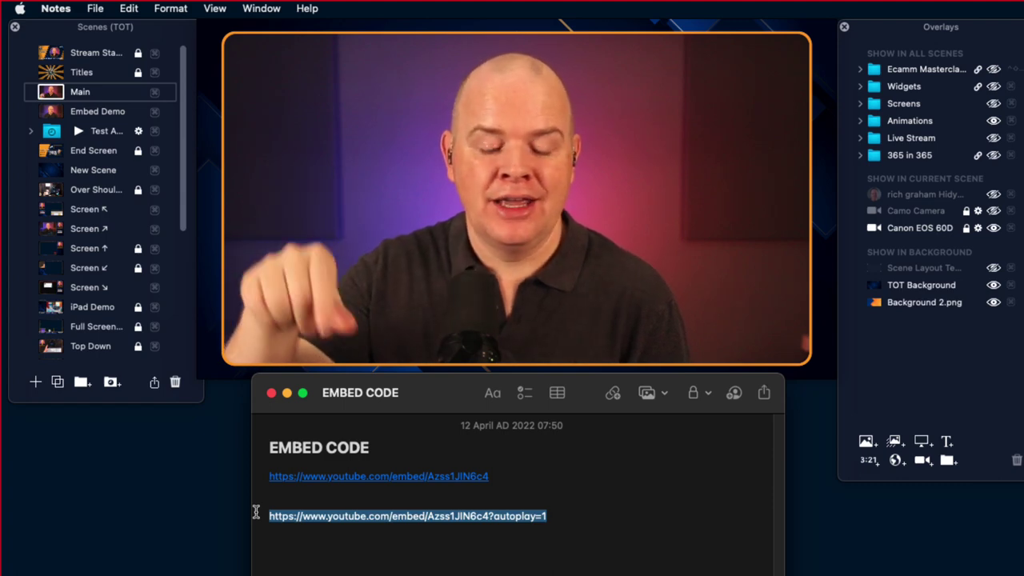
drag(256, 512, 551, 517)
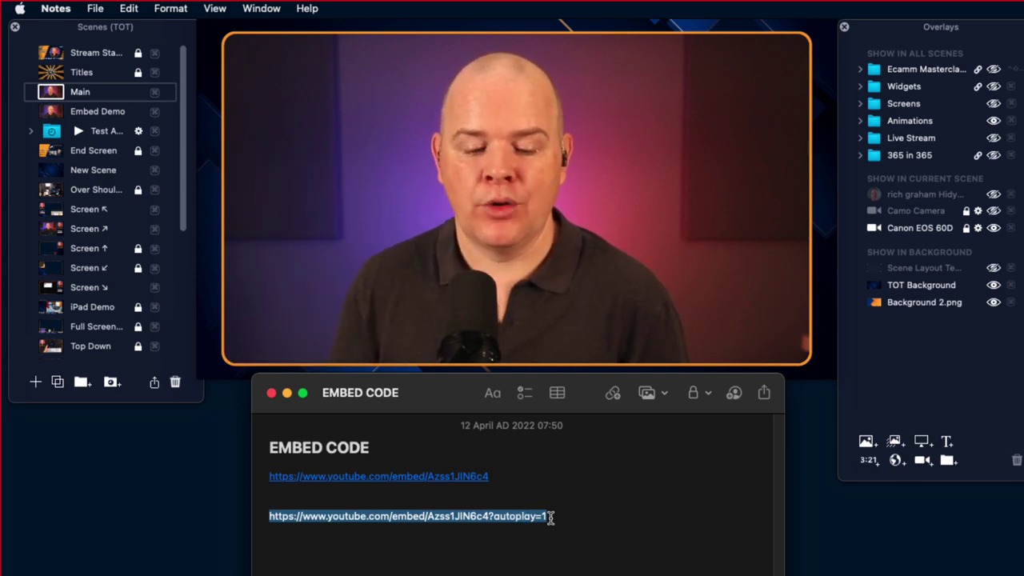
click(530, 517)
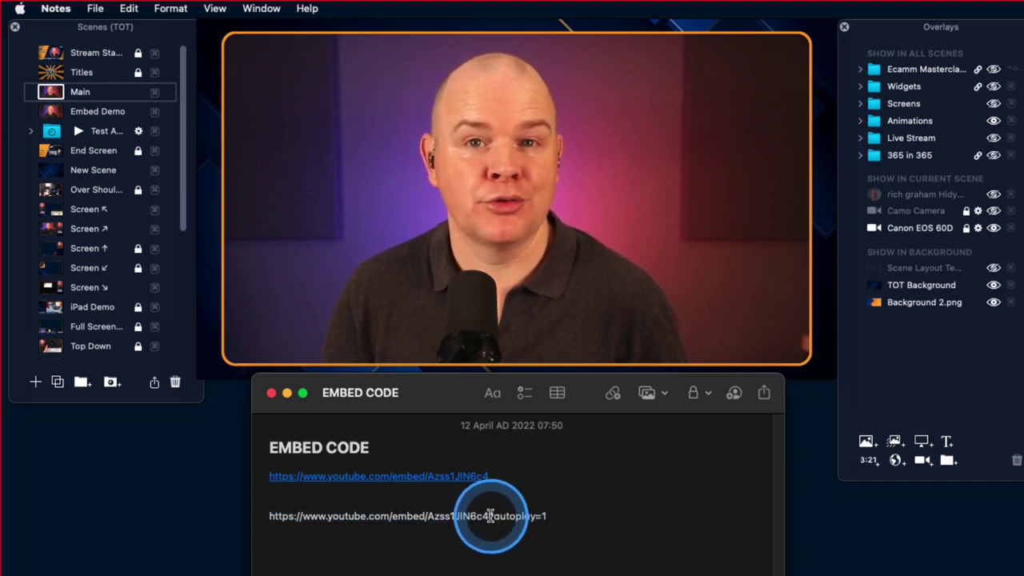
double_click(568, 515)
drag(568, 515, 261, 513)
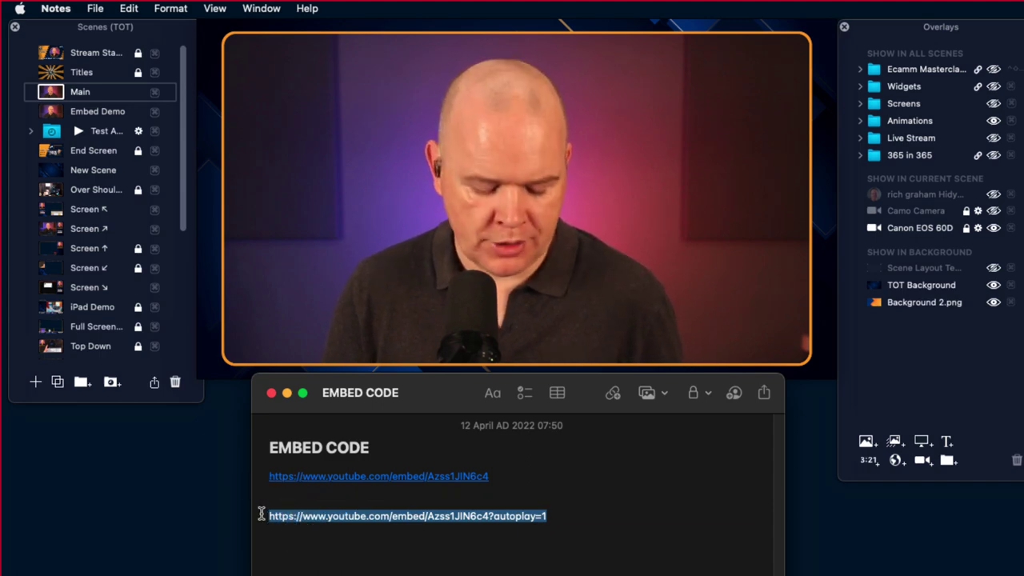
key(super+c)
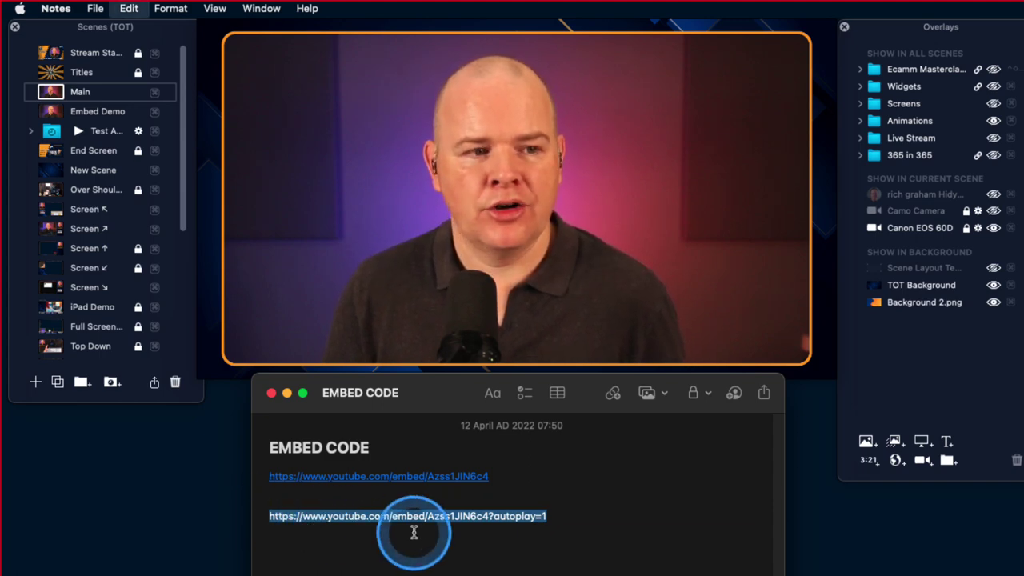
Switch to Ecamm Live, run the Embed Demo scene and start a new widget overlay.
click(54, 112)
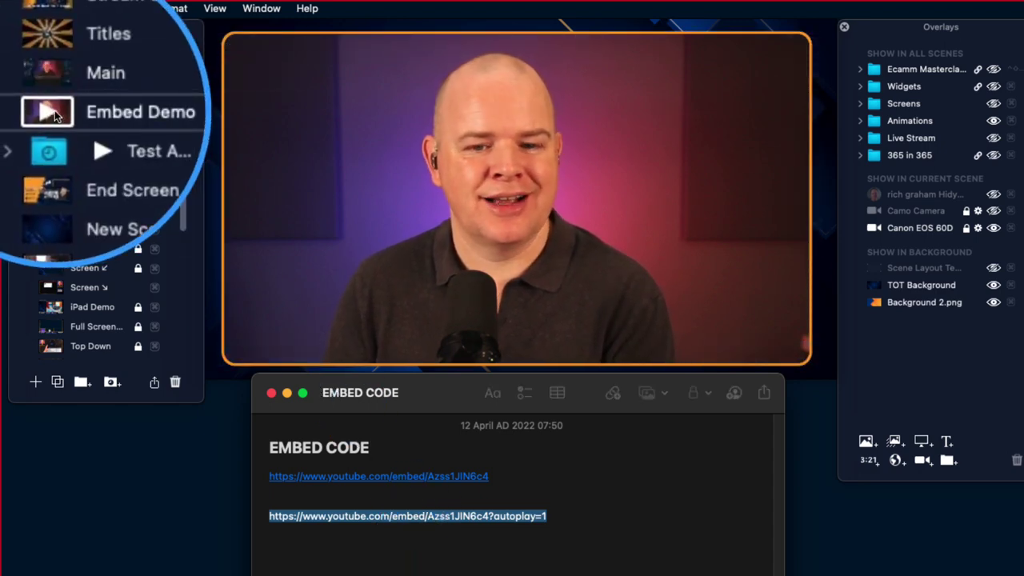
mouse_move(503, 200)
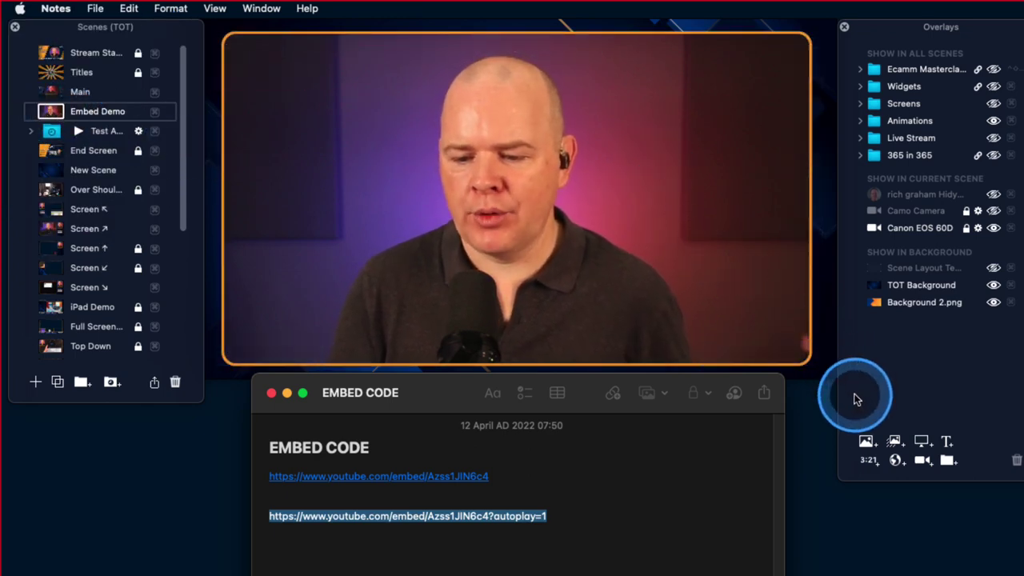
click(896, 462)
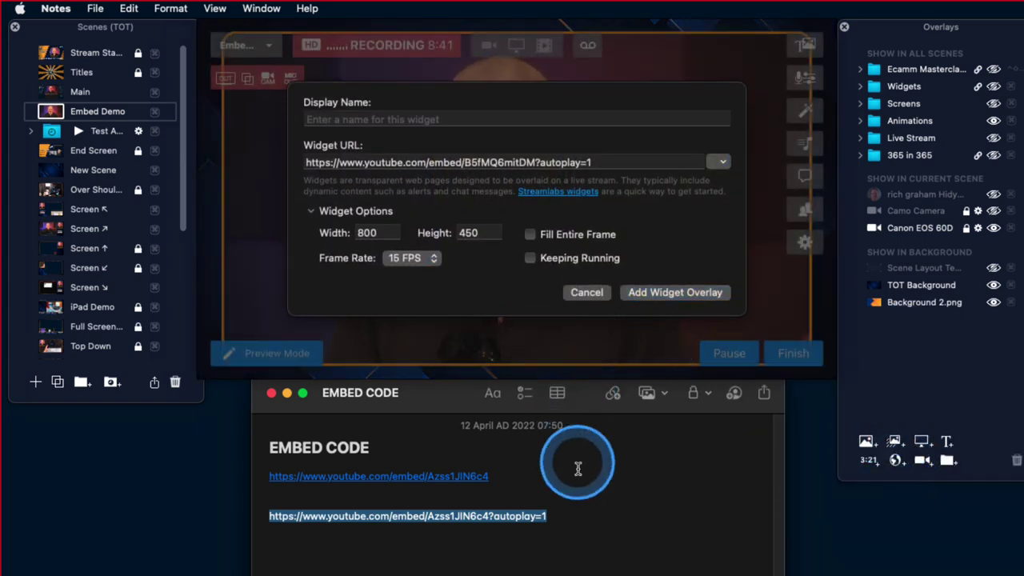
click(568, 515)
drag(568, 514, 268, 513)
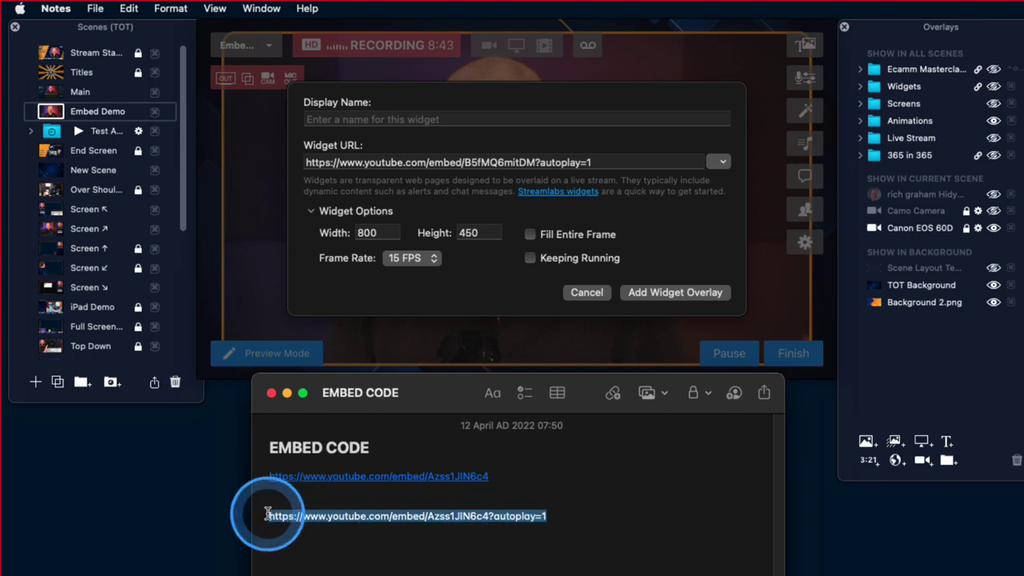
click(615, 161)
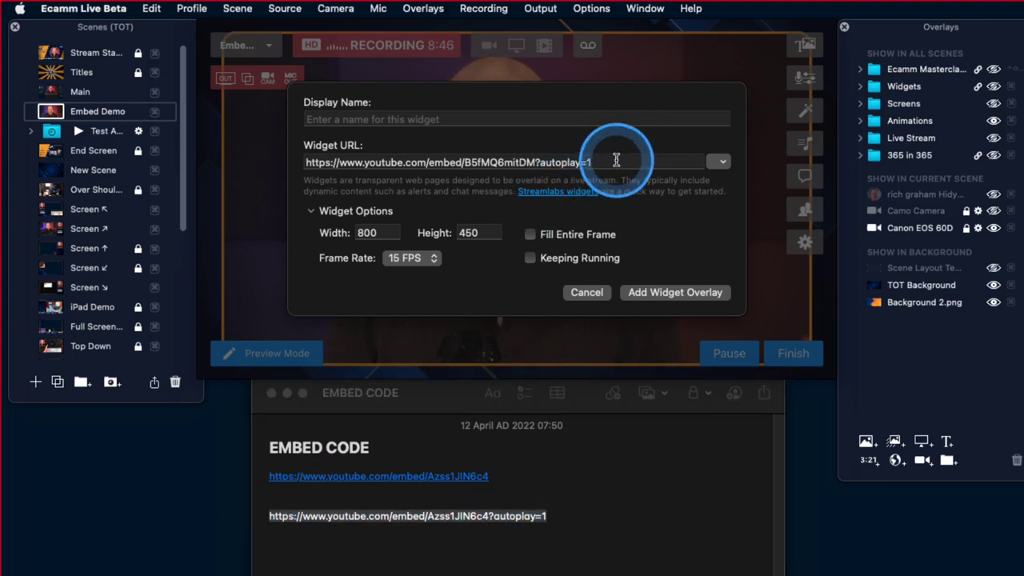
triple_click(396, 153)
key(BackSpace)
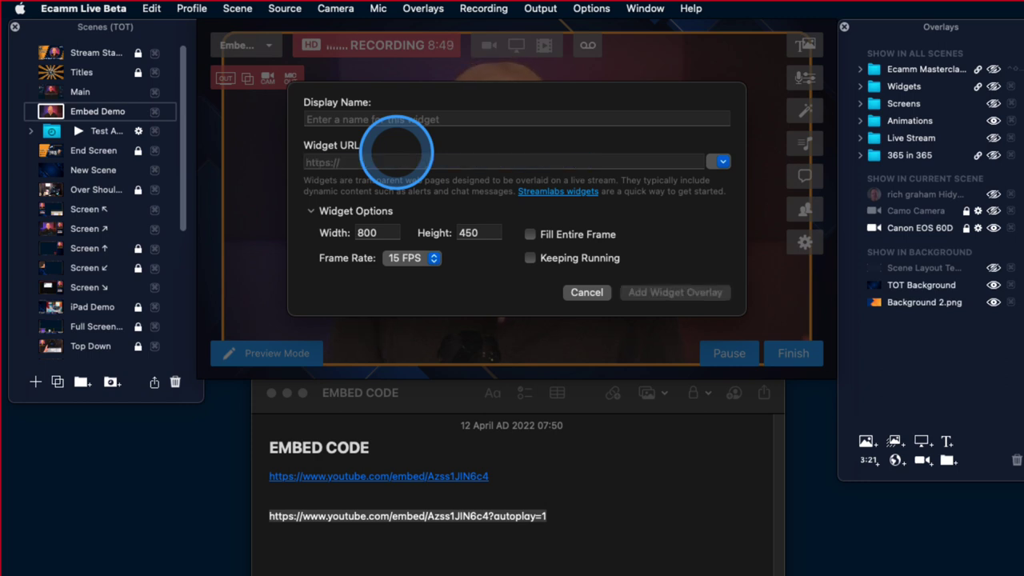
key(super+v)
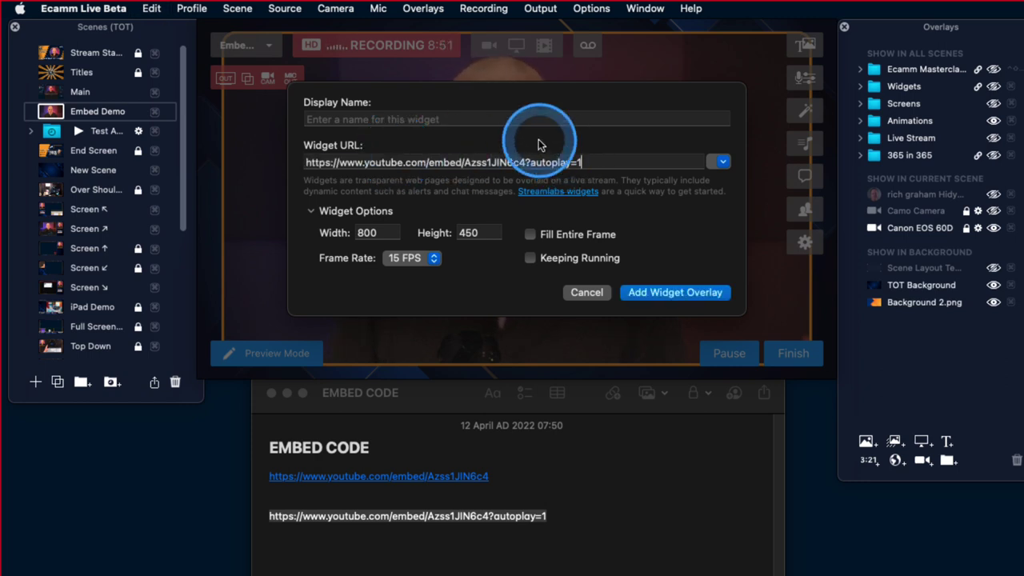
click(465, 118)
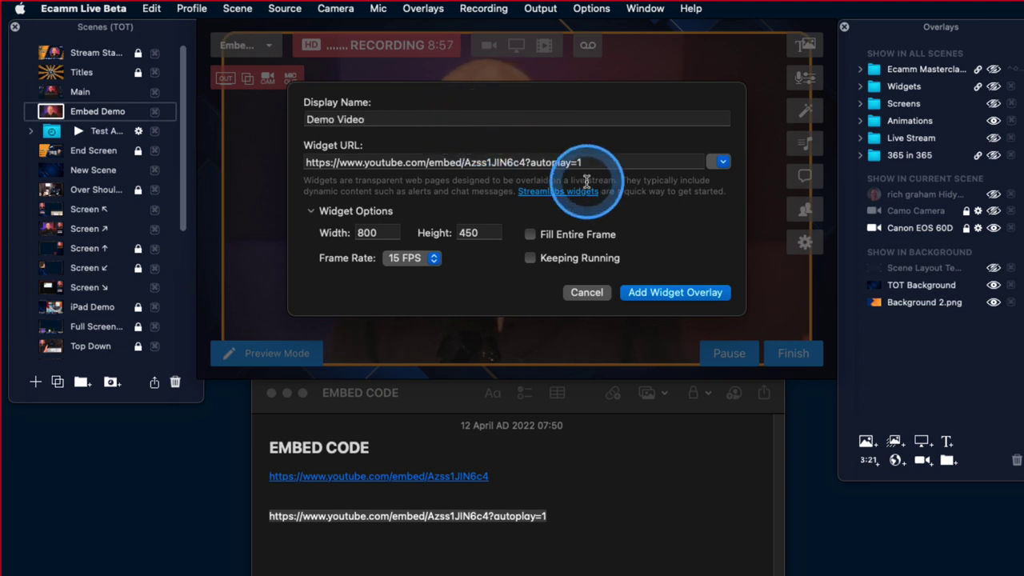
click(658, 294)
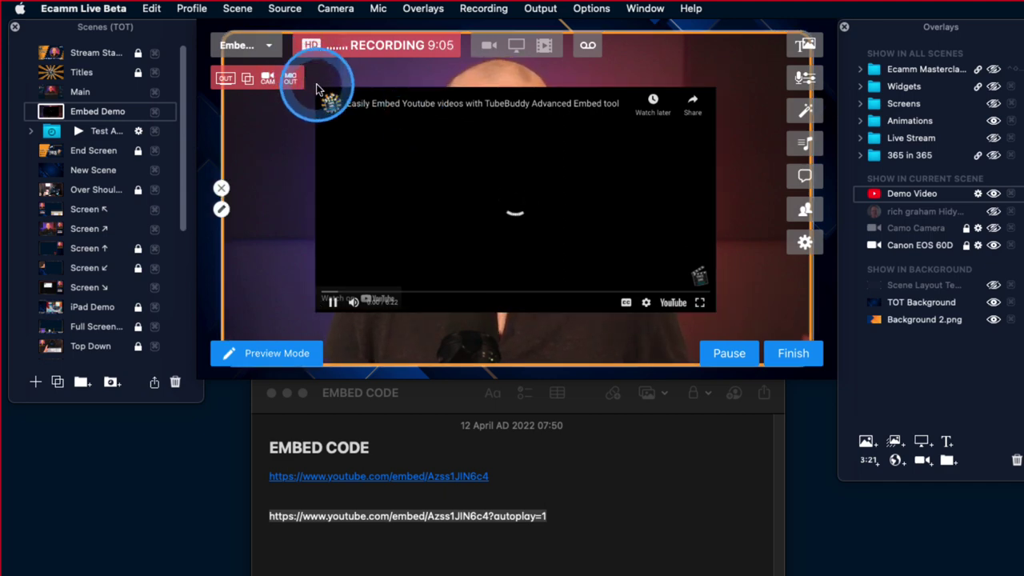
Shrink the Demo Video overlay and move it over the lower-right part of the camera picture.
drag(319, 88, 437, 156)
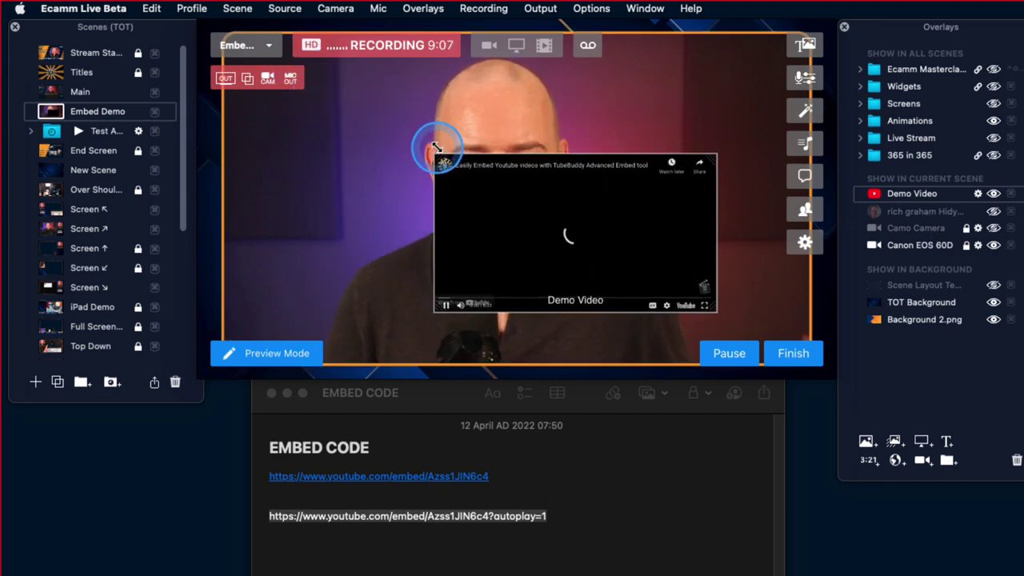
drag(507, 191, 573, 297)
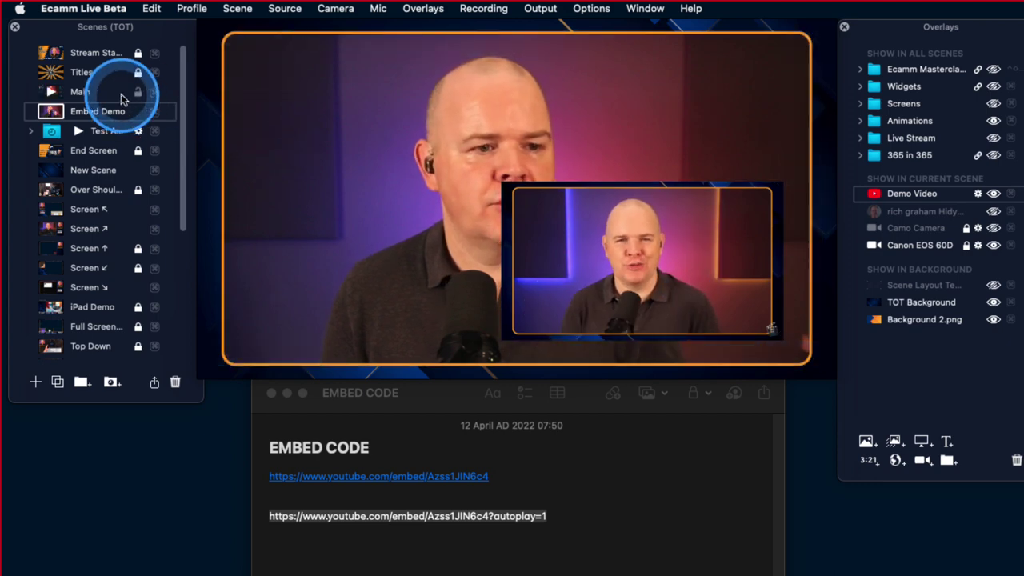
Run the Main scene and return to Embed Demo to test the embedded video's autoplay.
click(53, 93)
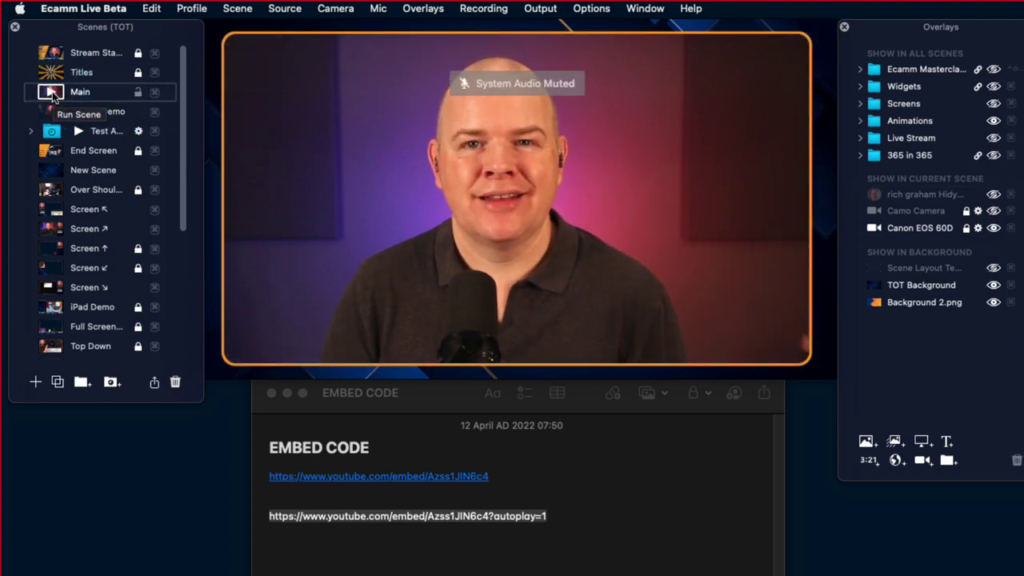
click(52, 91)
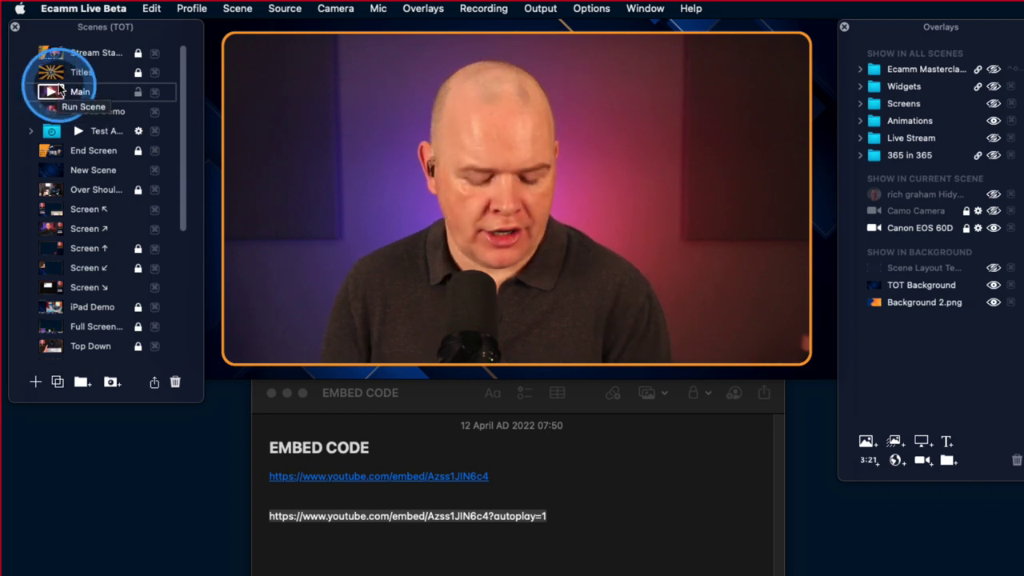
click(50, 112)
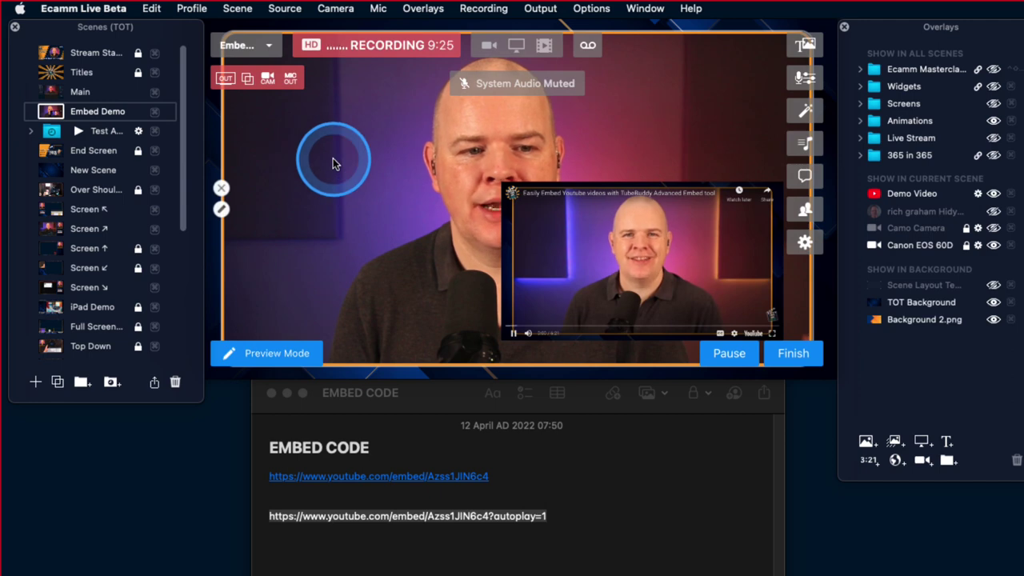
Unlock the Canon EOS 60D camera overlay and narrow it to a portrait frame at the scene's left side.
mouse_move(729, 88)
mouse_down()
mouse_move(768, 46)
mouse_move(800, 32)
mouse_move(739, 87)
mouse_up()
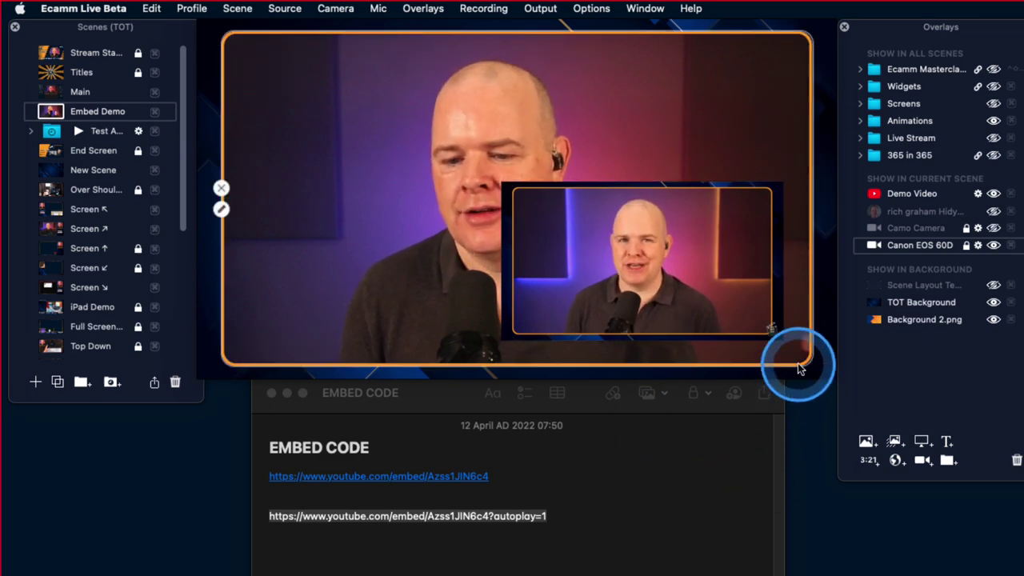
drag(804, 364, 816, 304)
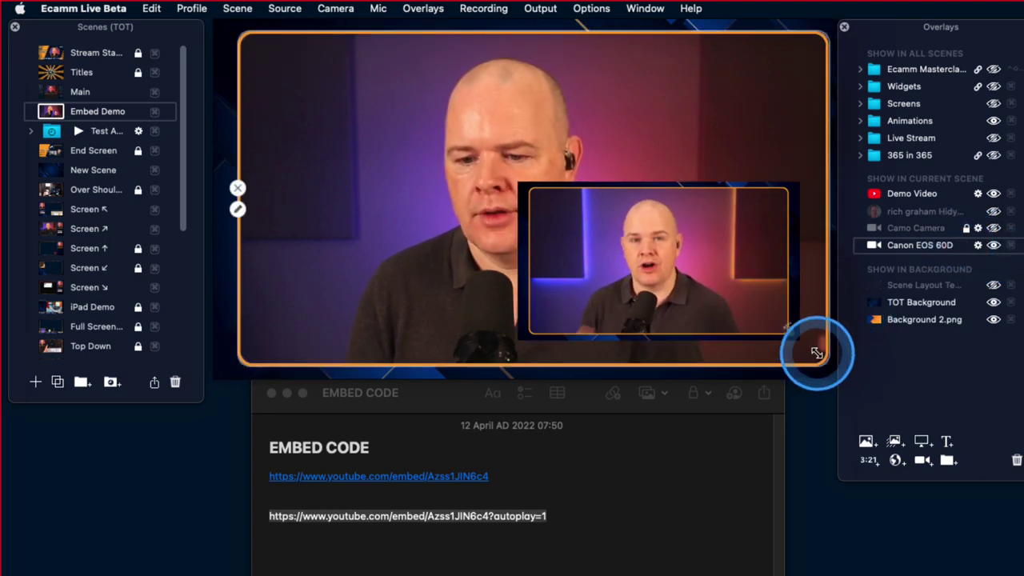
drag(818, 358, 442, 353)
Enlarge the Demo Video overlay and position it beside the portrait camera frame, filling the scene's right side.
drag(630, 252, 567, 177)
drag(735, 242, 832, 301)
drag(713, 258, 622, 191)
Alternate between the Main and Embed Demo scenes to check how the Demo Video plays on each scene change.
key(super+3)
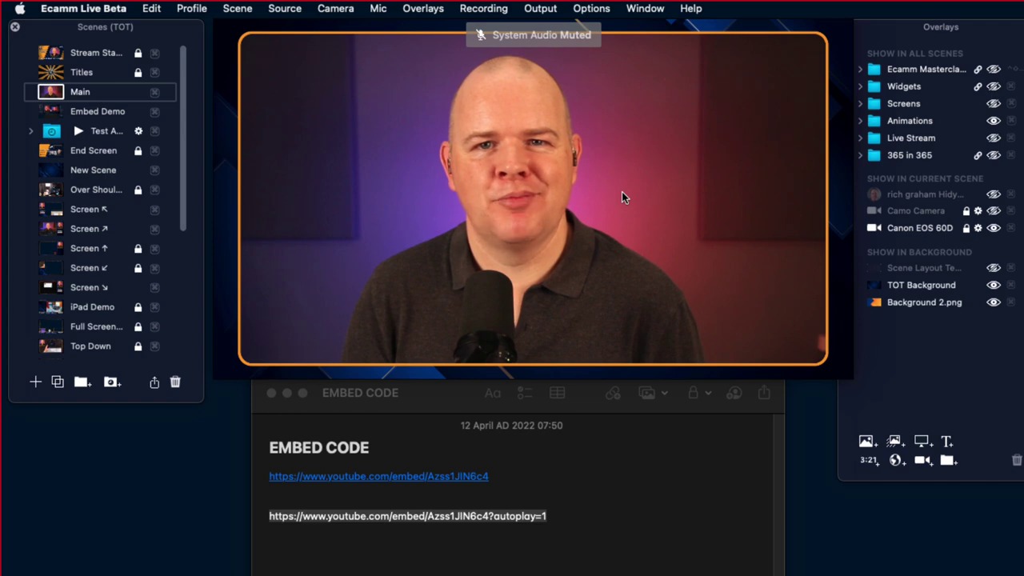
click(594, 151)
click(64, 91)
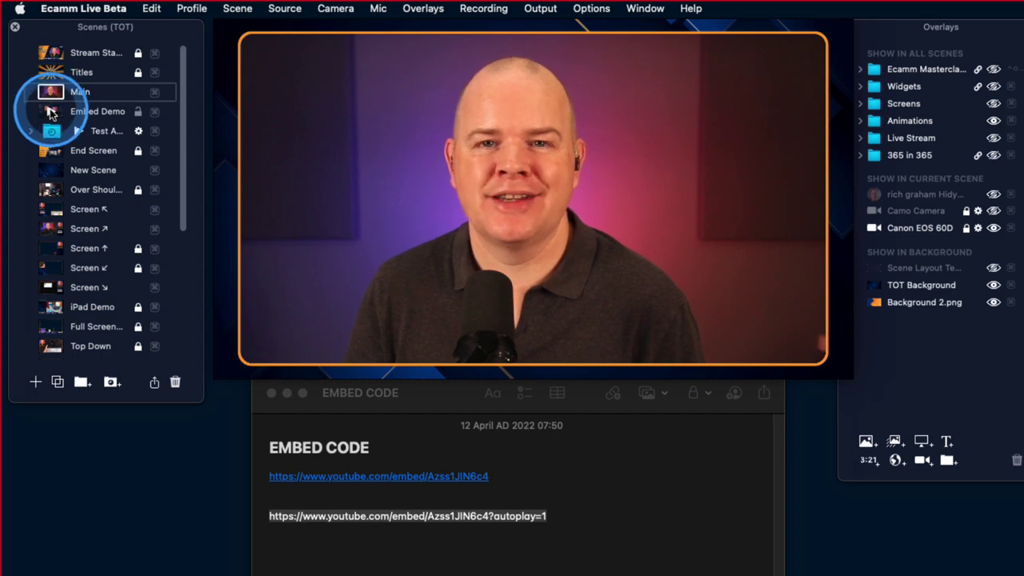
click(50, 113)
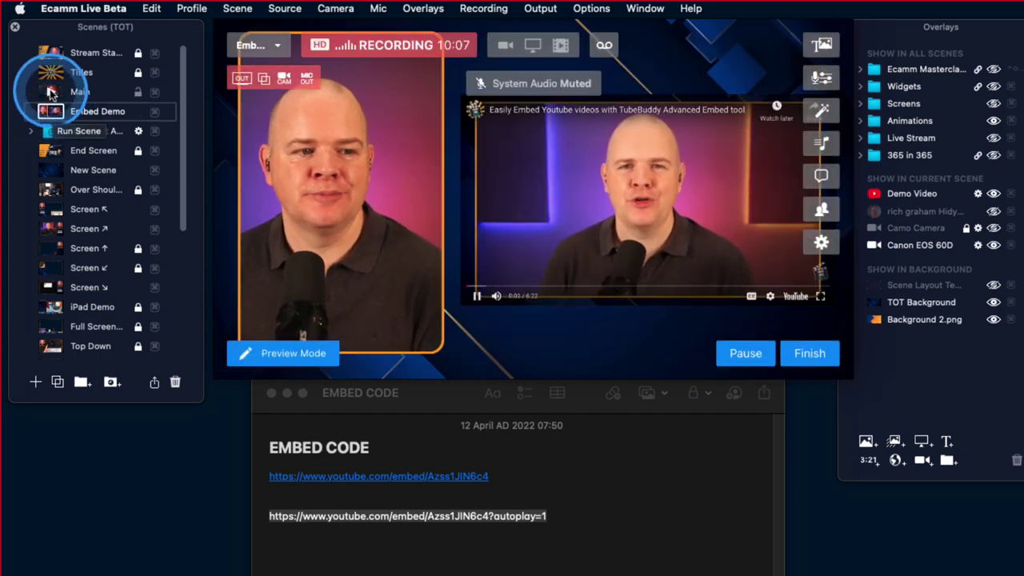
click(49, 92)
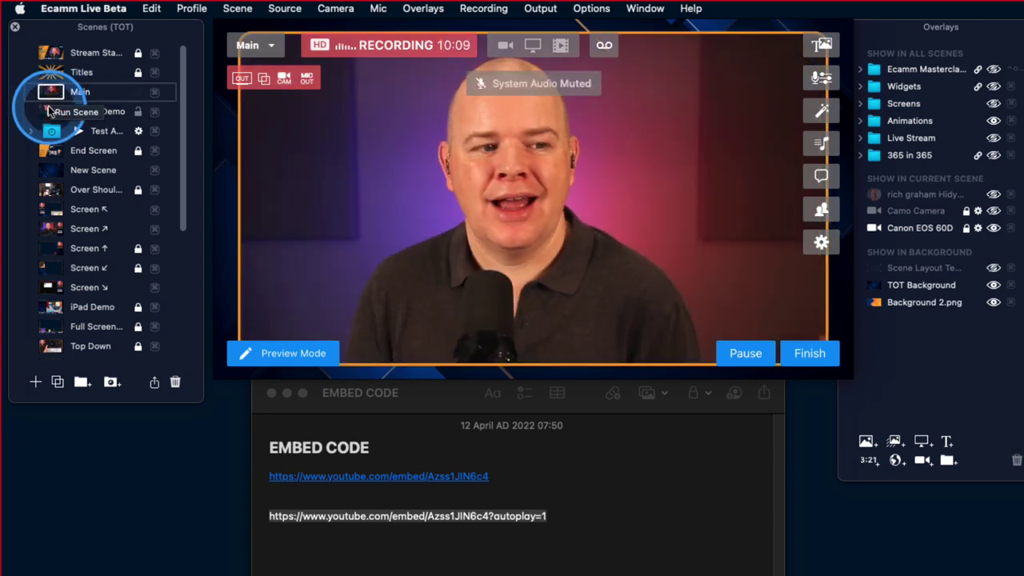
click(49, 112)
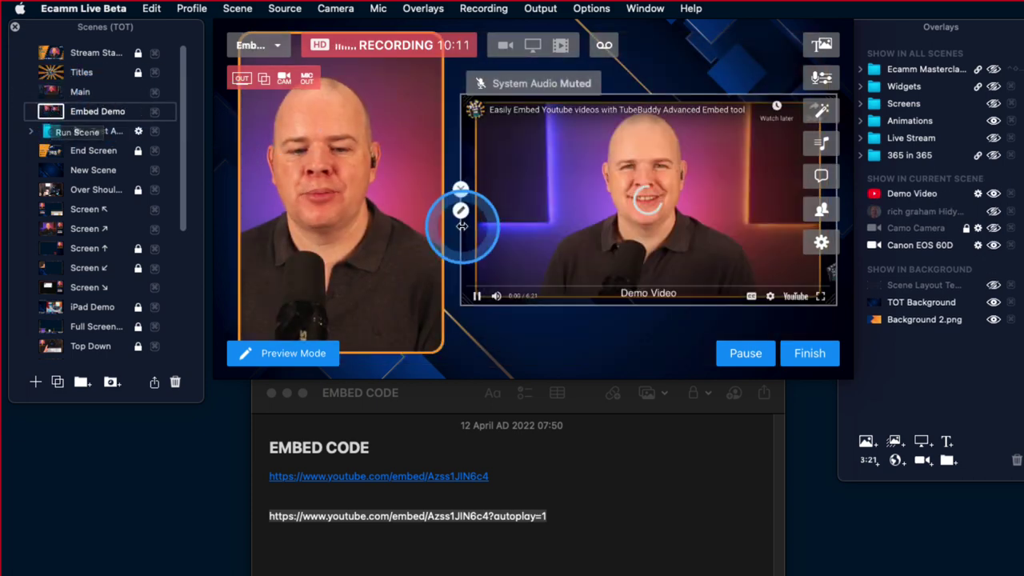
Try using the playback controls on the embedded video, and return to the Main scene.
double_click(479, 296)
click(664, 292)
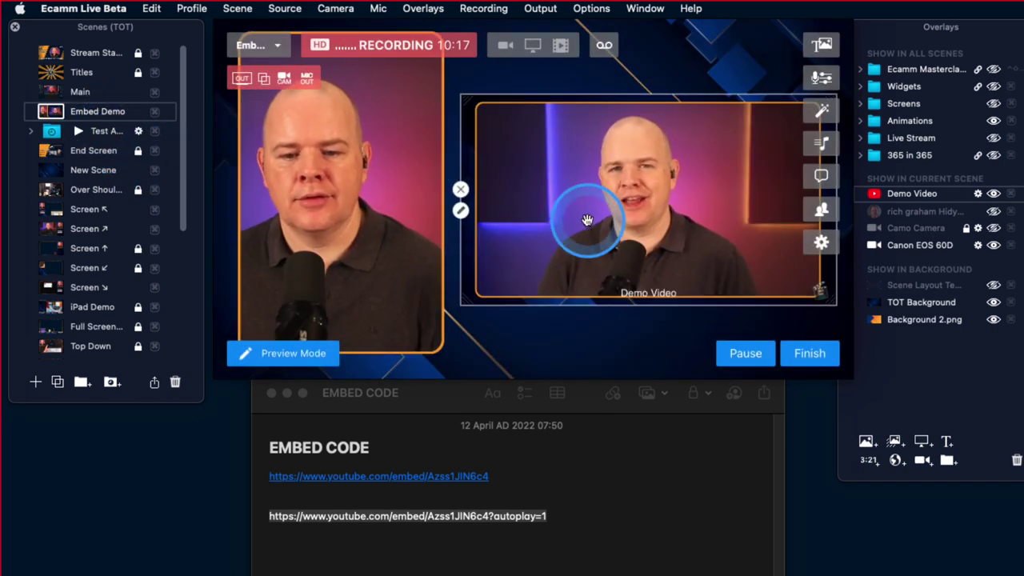
click(51, 92)
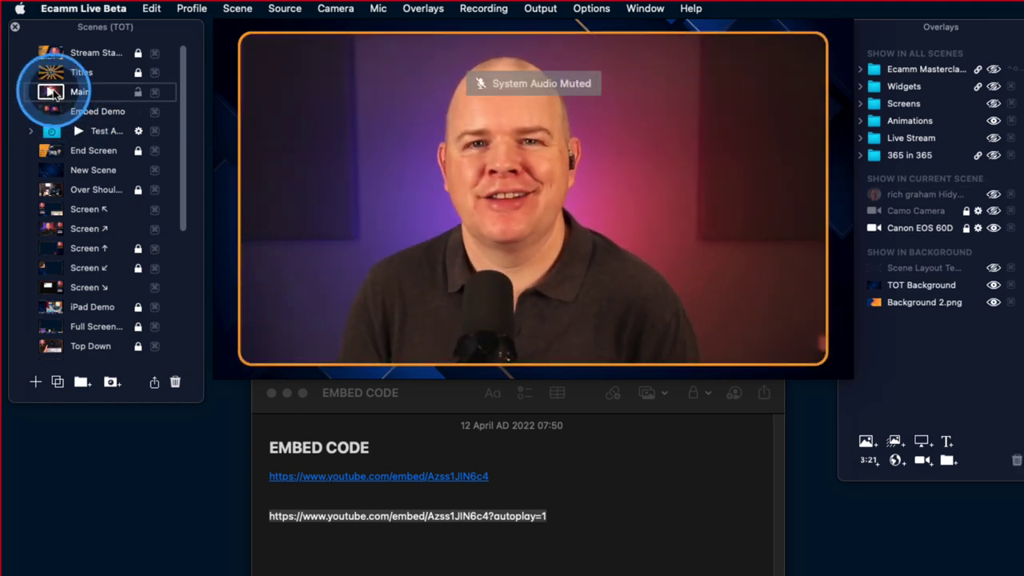
Run the Embed Demo scene and hide its Demo Video overlay.
mouse_move(270, 195)
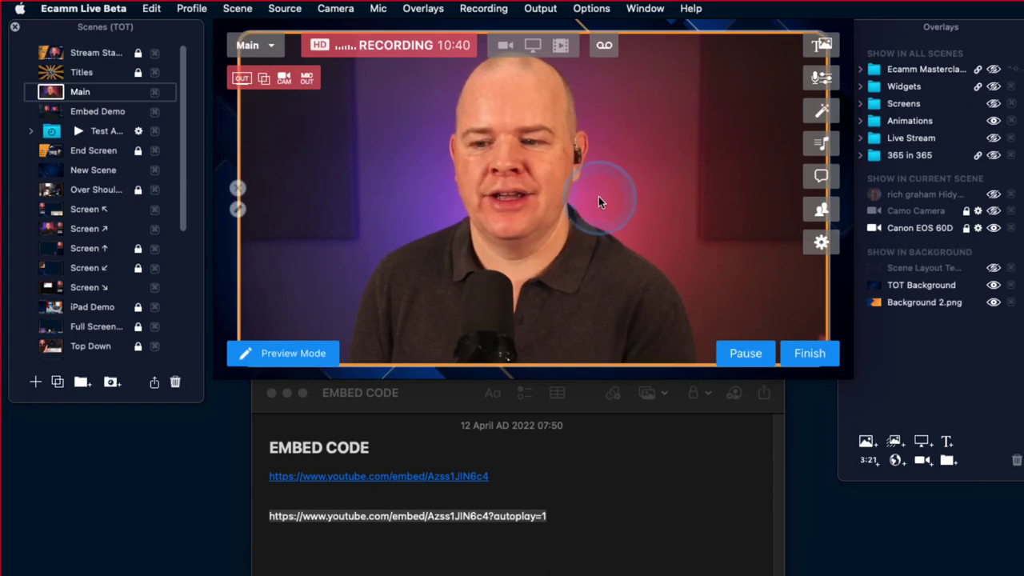
click(993, 136)
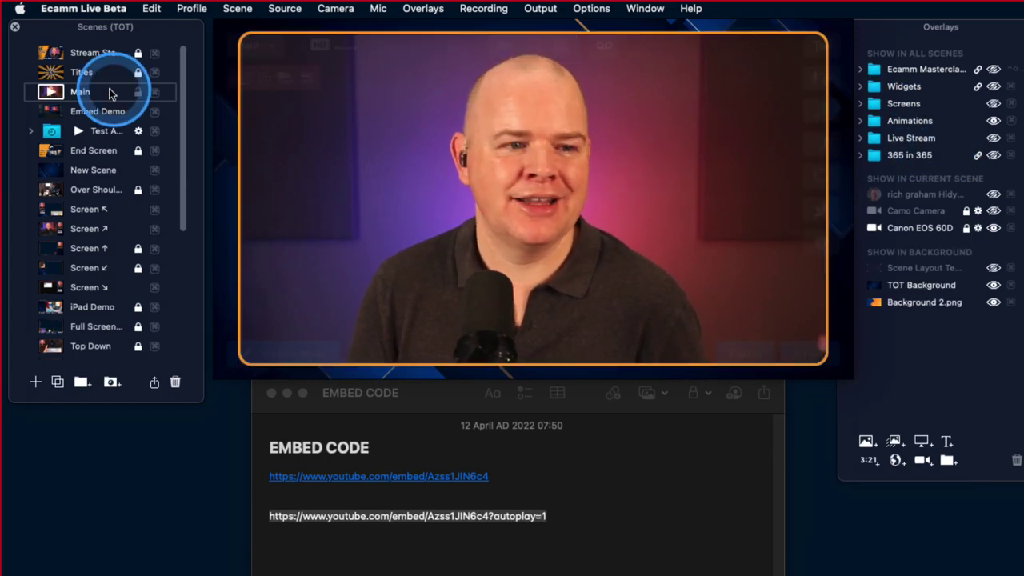
click(50, 112)
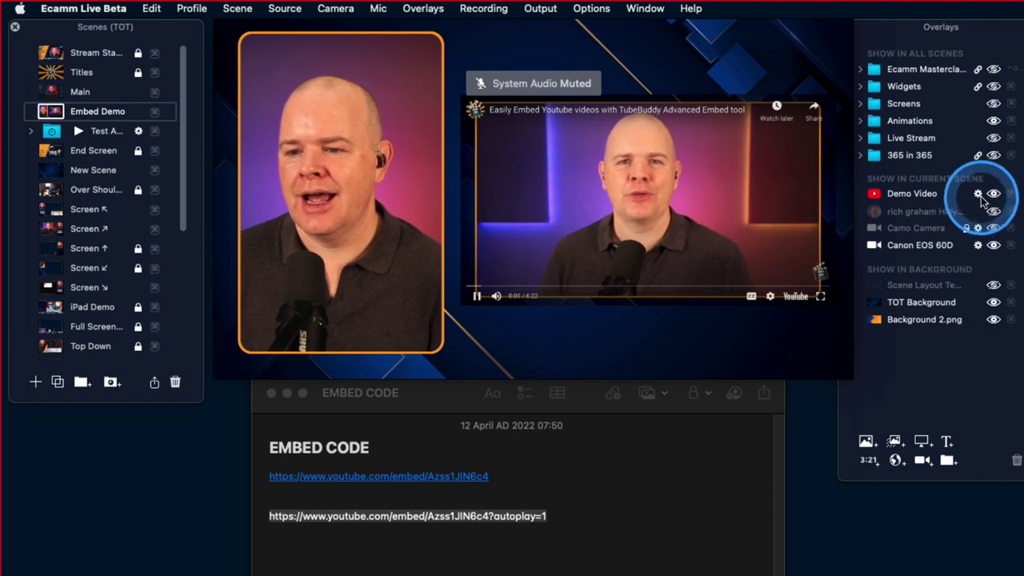
click(992, 193)
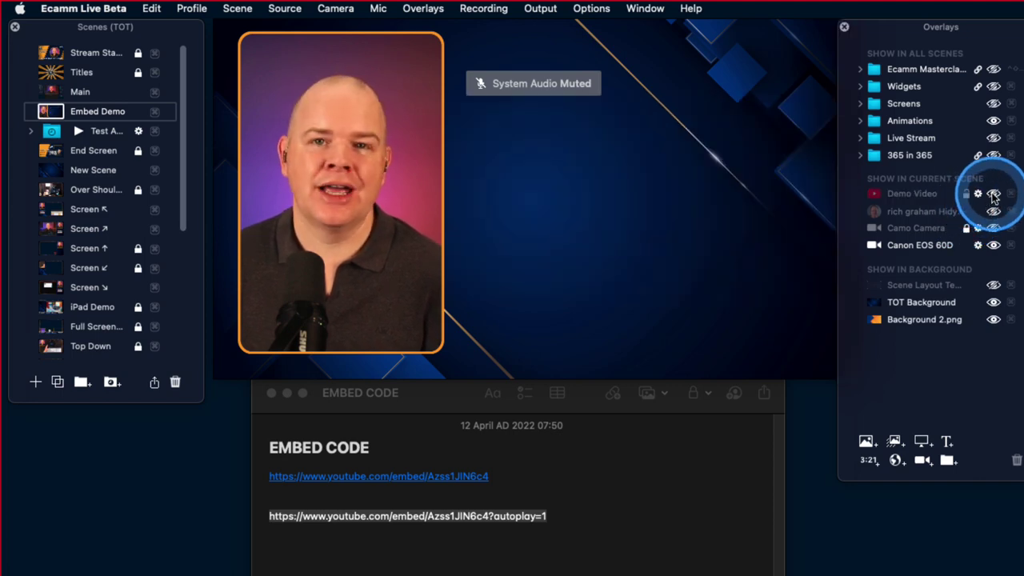